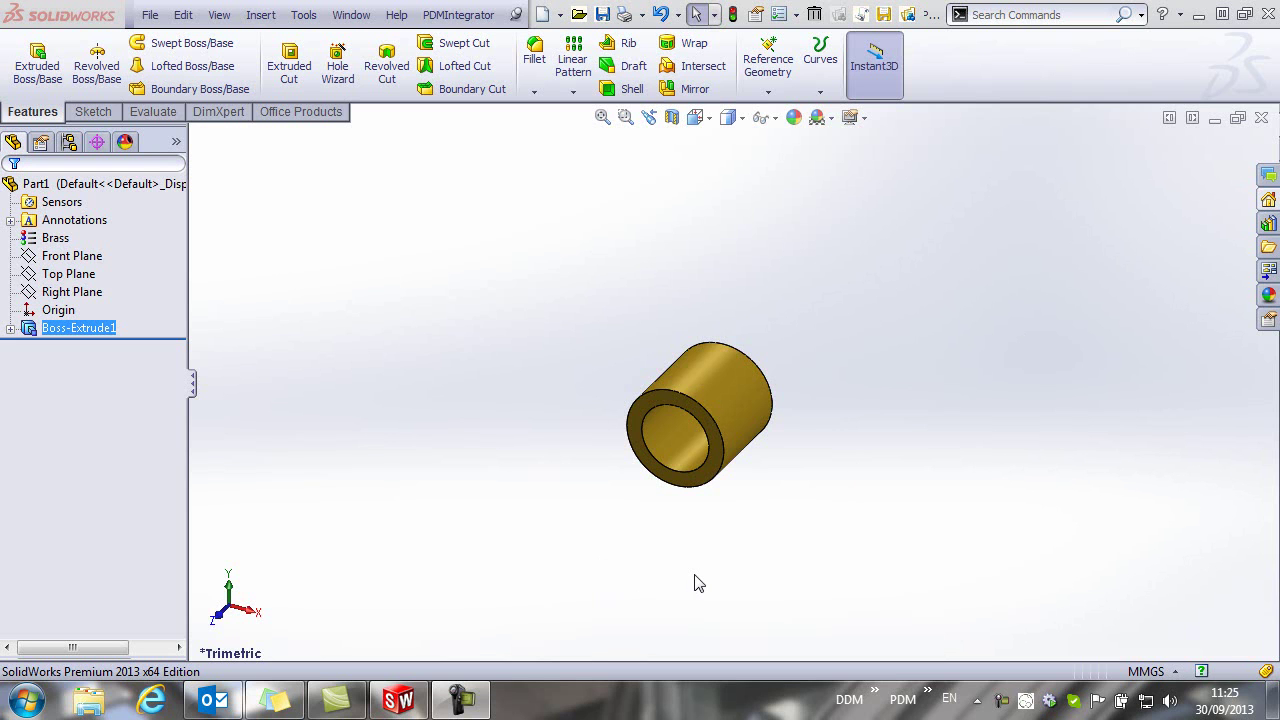
Switch the left panel to the ConfigurationManager to list the part's configurations.
click(69, 143)
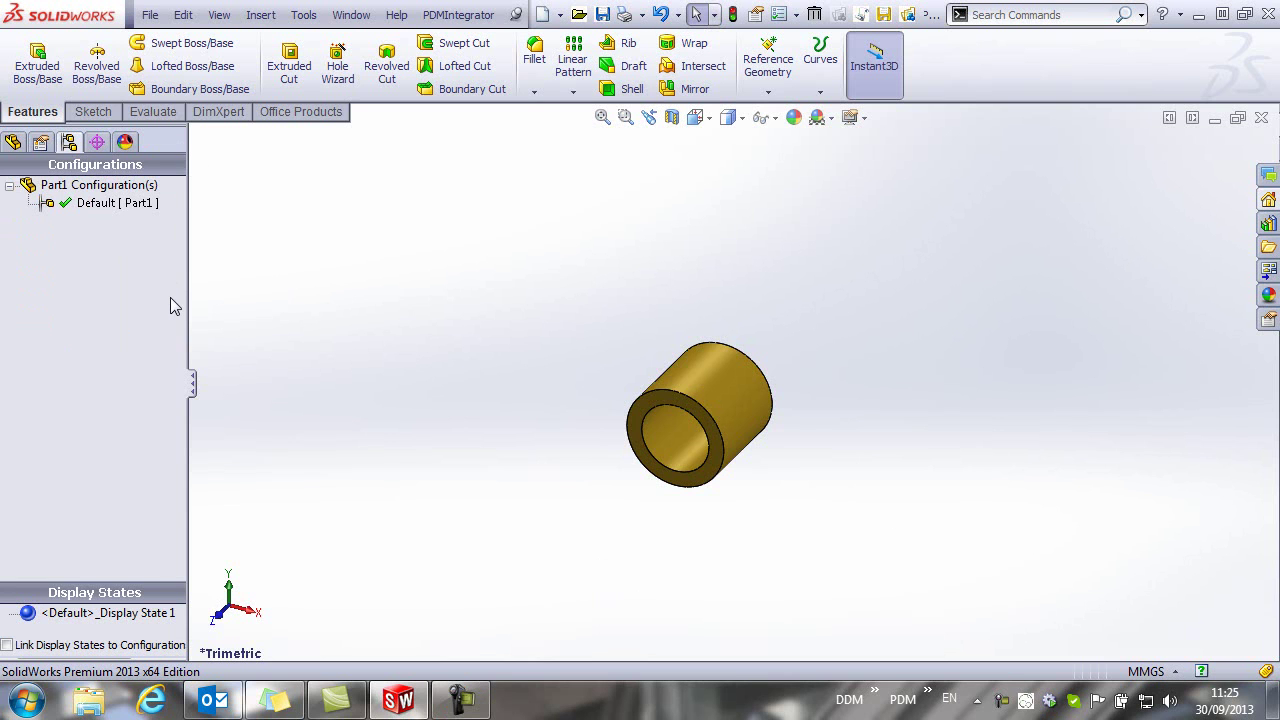
Add configuration 'M4 x 6mm spacing collar' with the same description, Configuration Name part number, and linked display states.
right_click(113, 186)
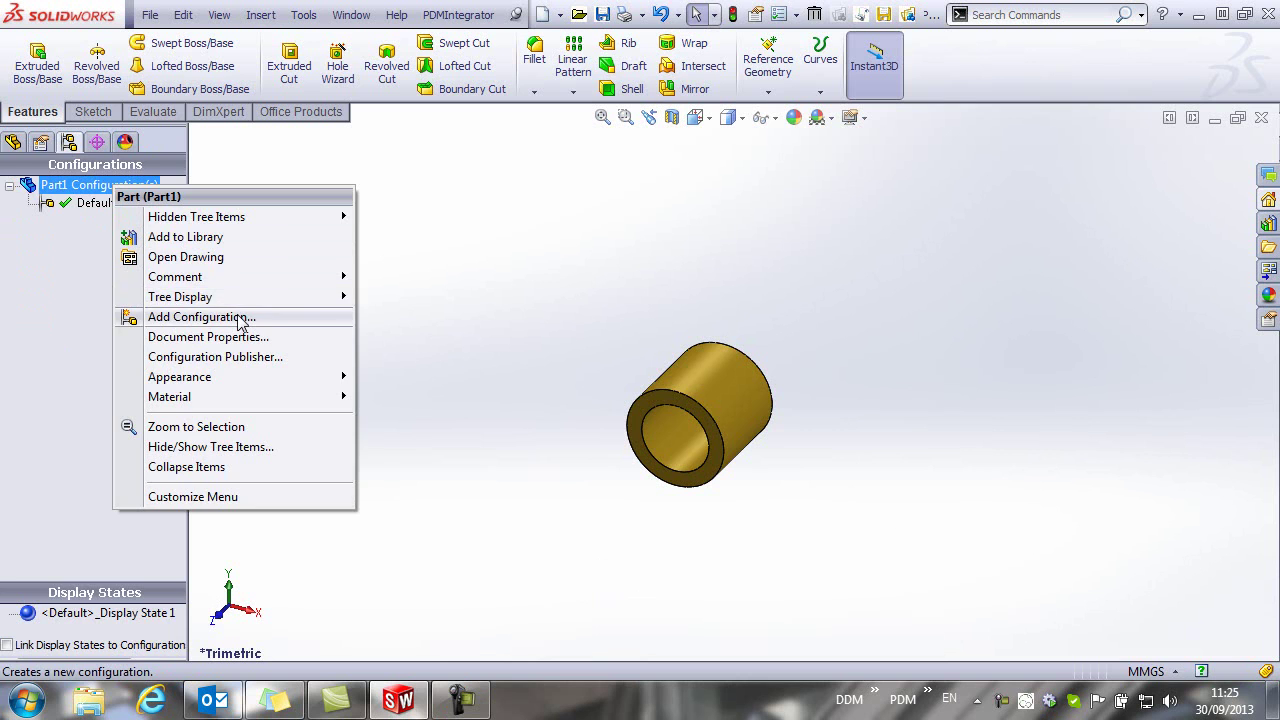
click(240, 322)
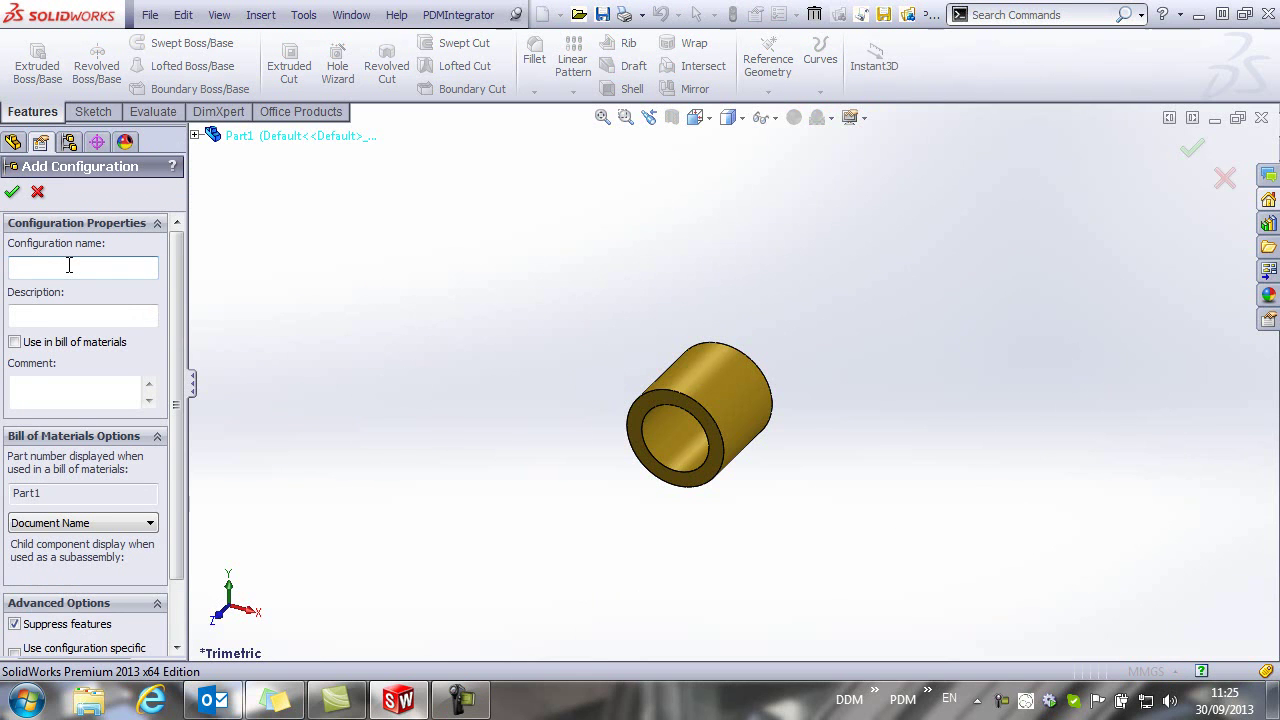
text(M4 x 6mm spacing collar)
drag(142, 270, 5, 266)
key(ctrl+c)
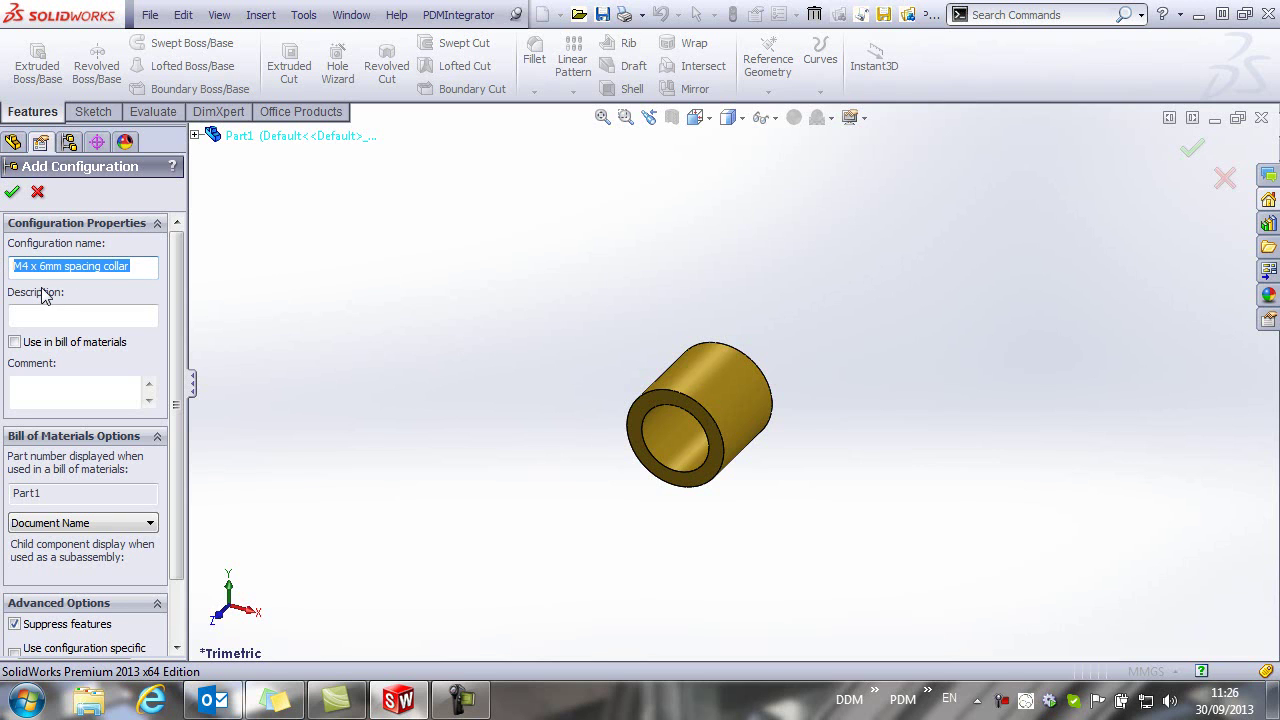
click(57, 315)
key(ctrl+v)
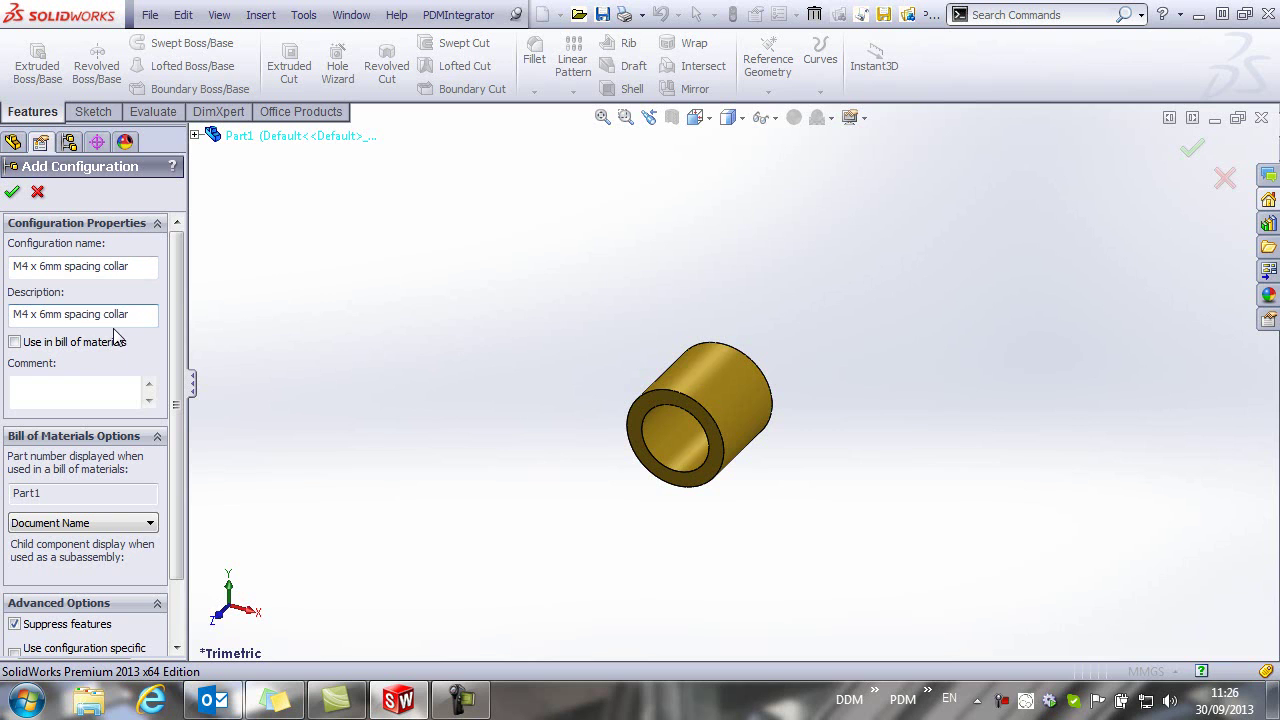
click(76, 525)
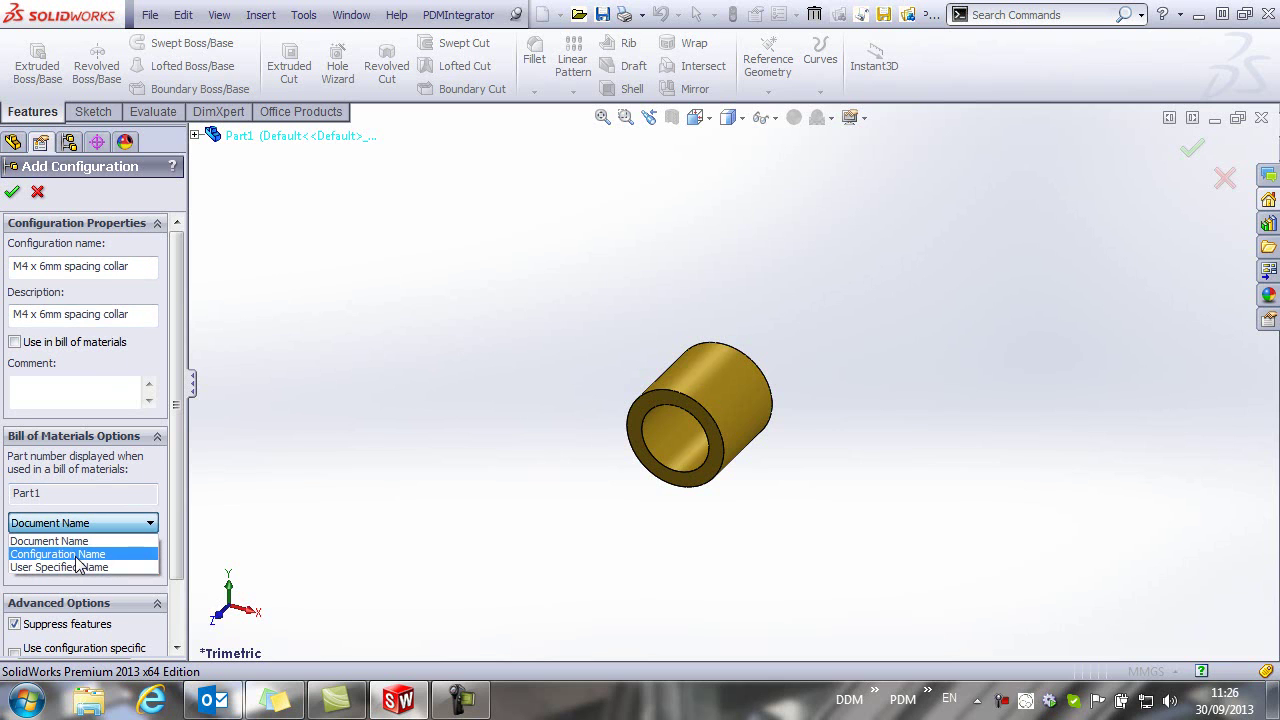
click(76, 555)
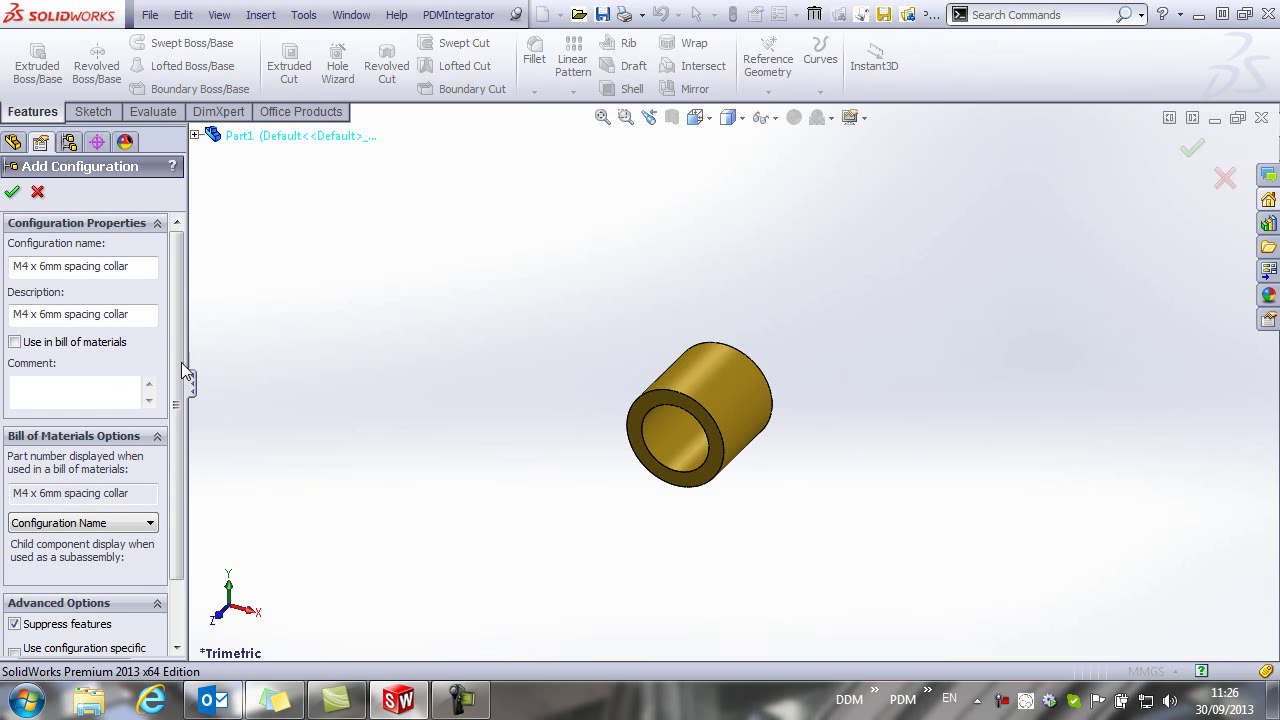
click(13, 193)
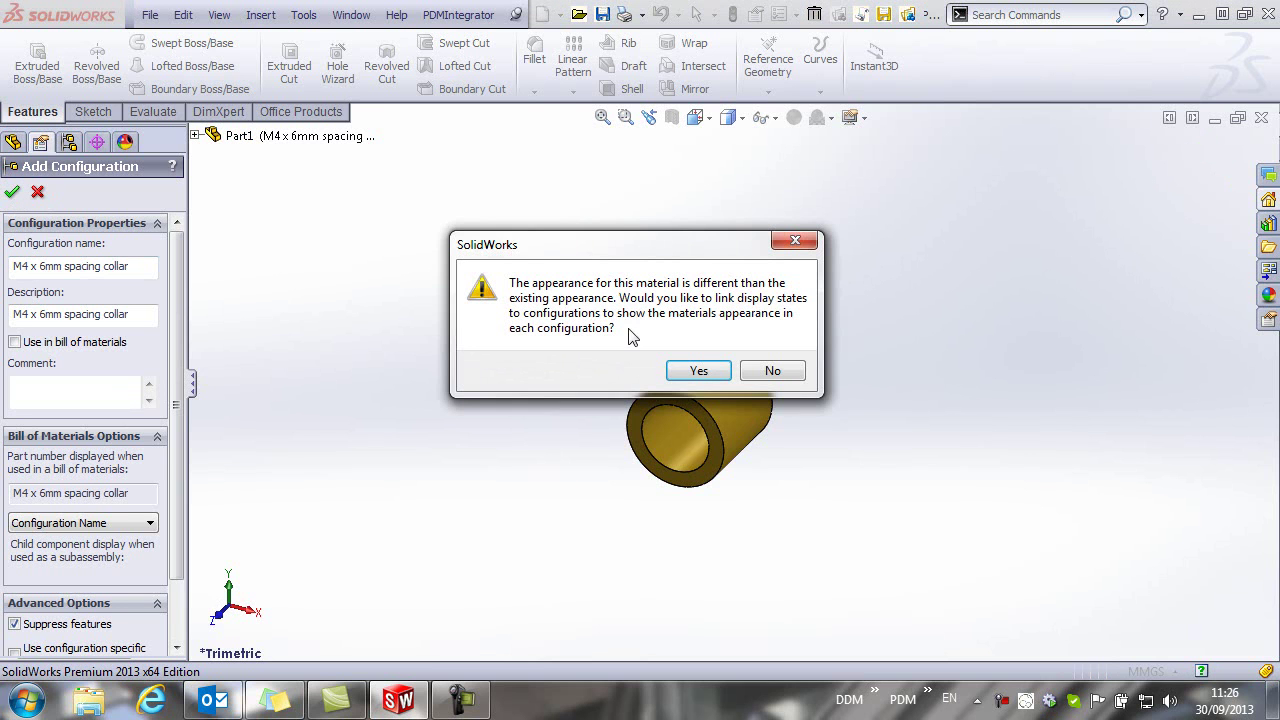
click(696, 371)
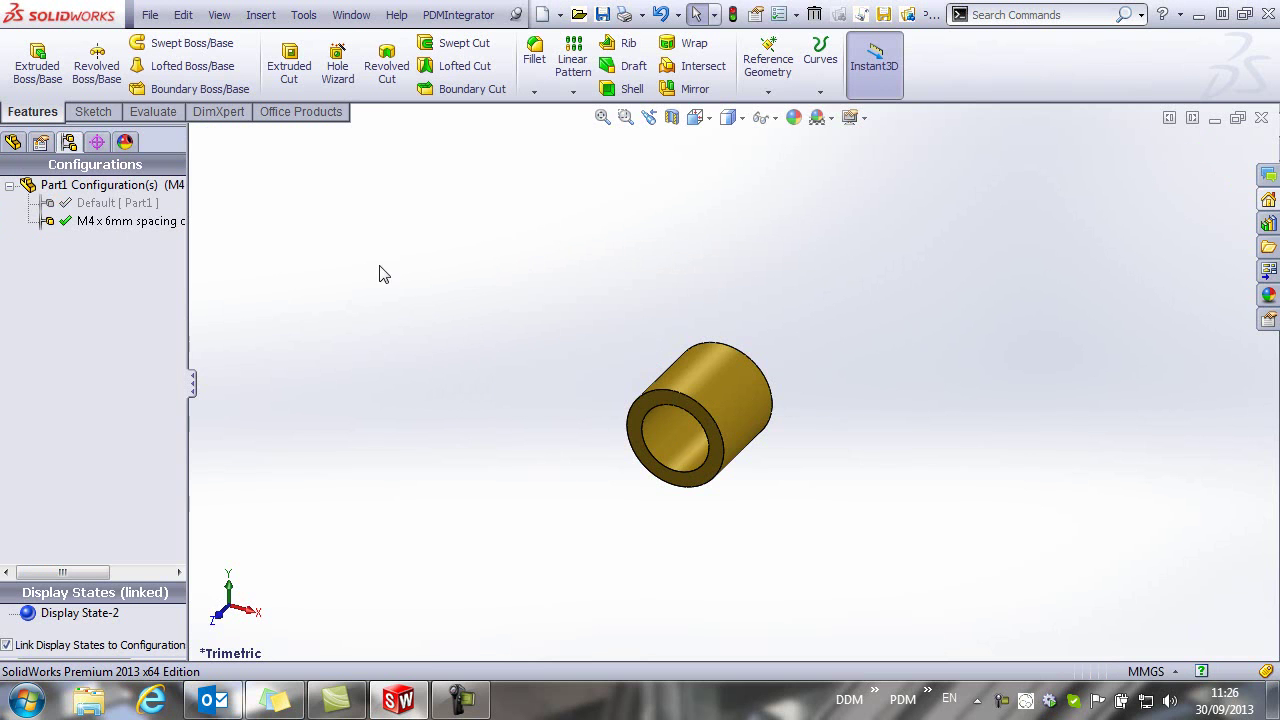
Start a new configuration and name it 'M4 x 10mm spacing collar'.
click(103, 186)
right_click(103, 186)
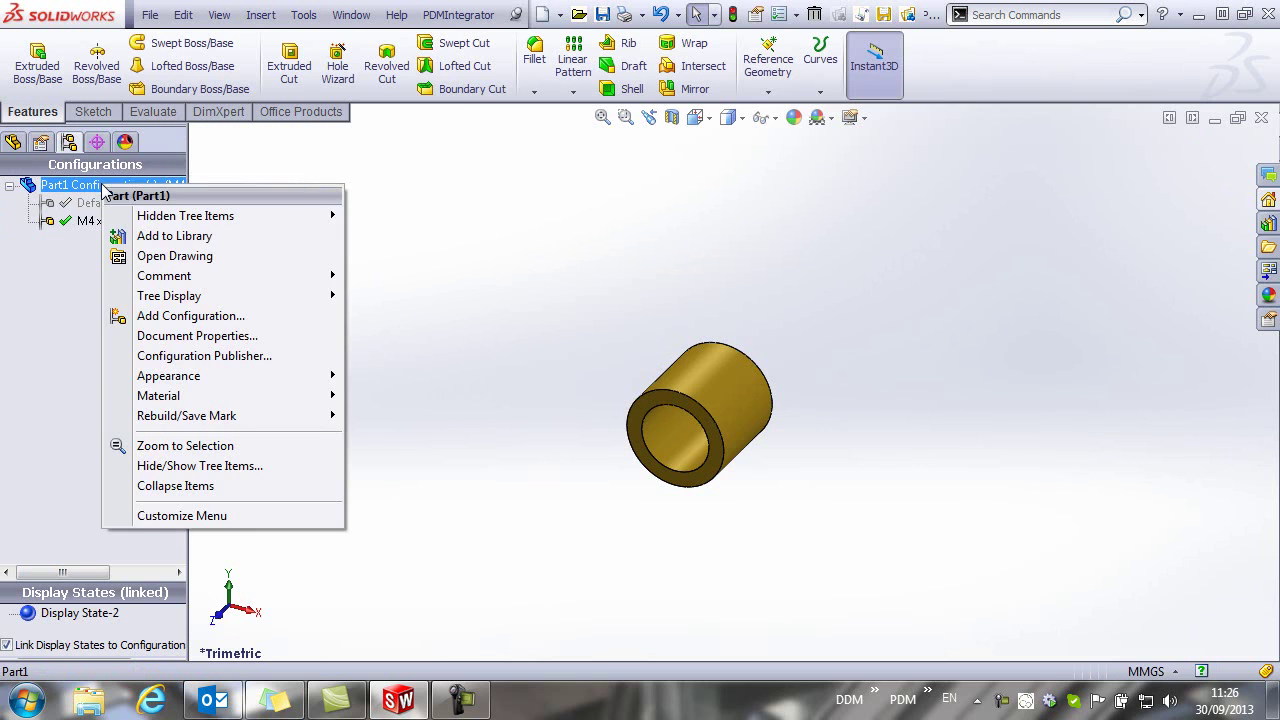
click(250, 318)
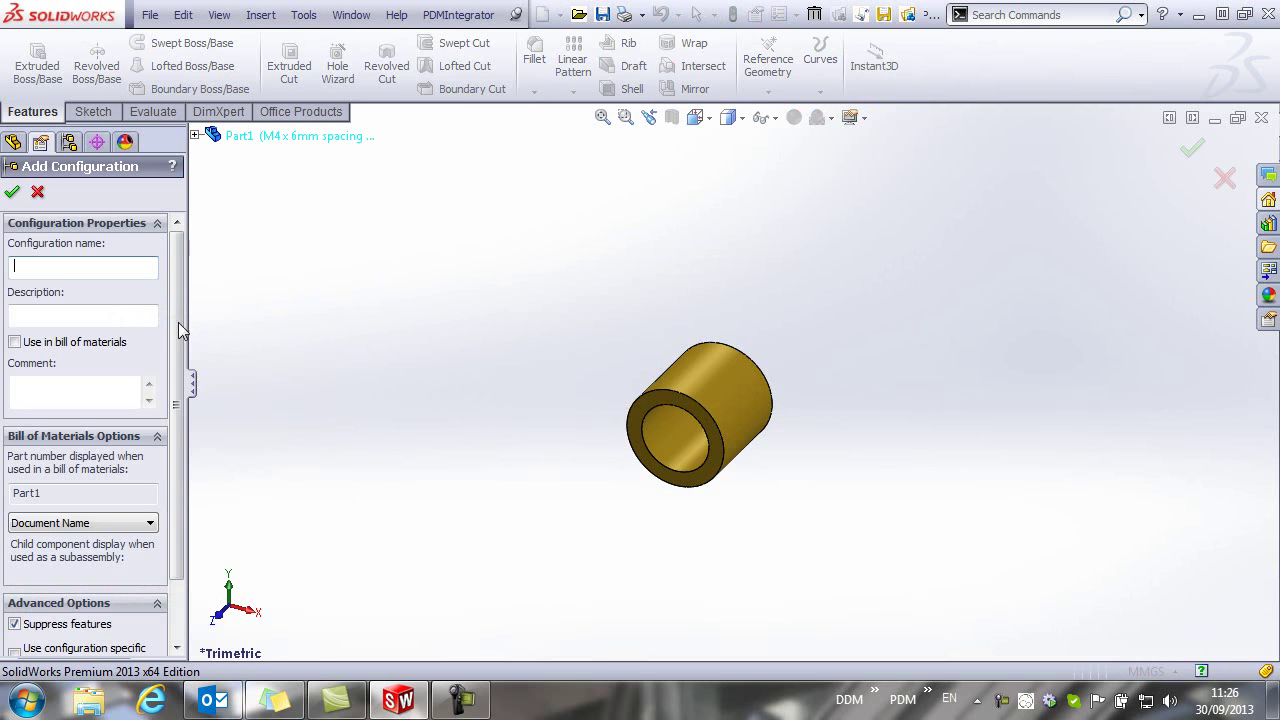
click(54, 270)
key(ctrl+v)
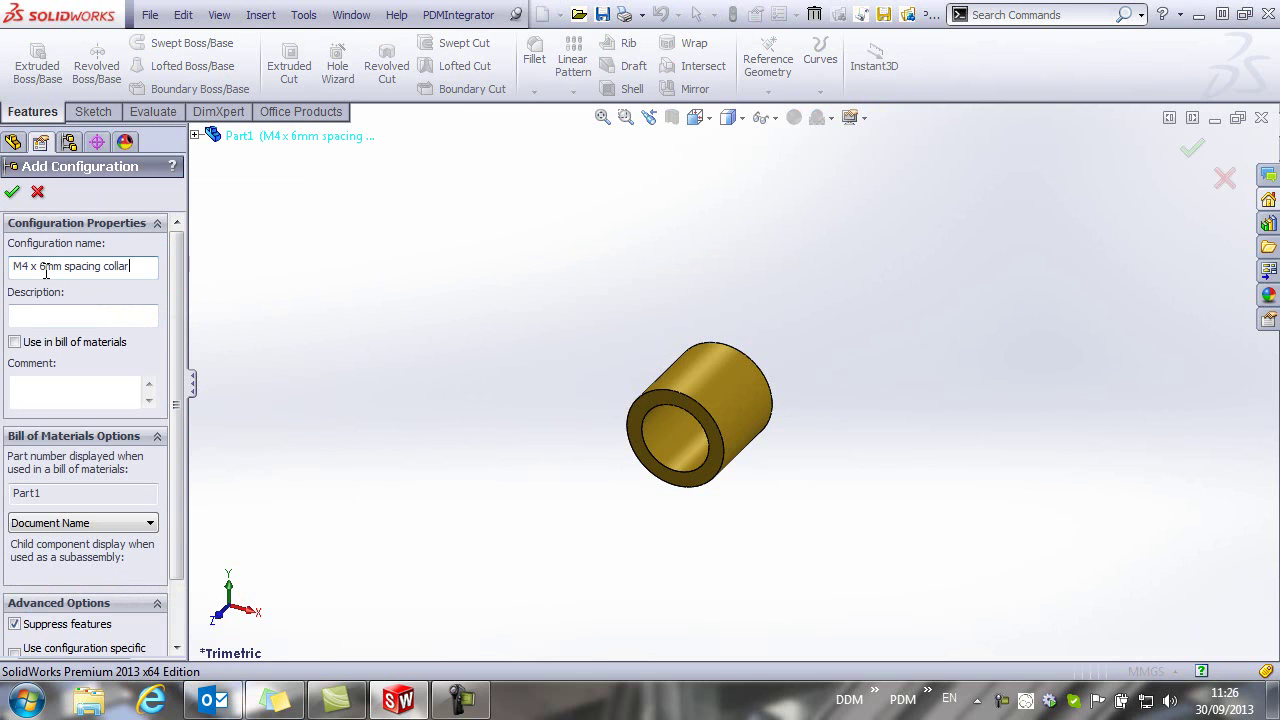
click(47, 267)
key(BackSpace)
text(10)
Give it the matching 10mm description and Configuration Name as part number, then confirm.
click(45, 316)
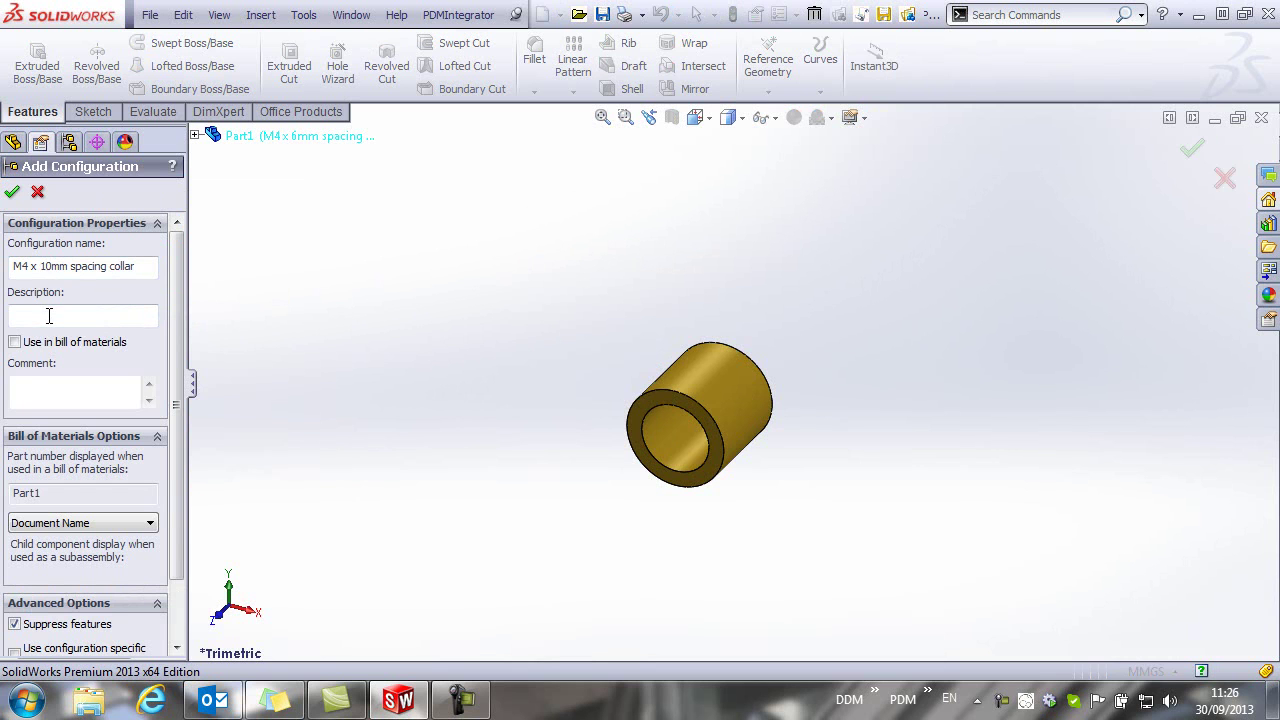
key(ctrl+v)
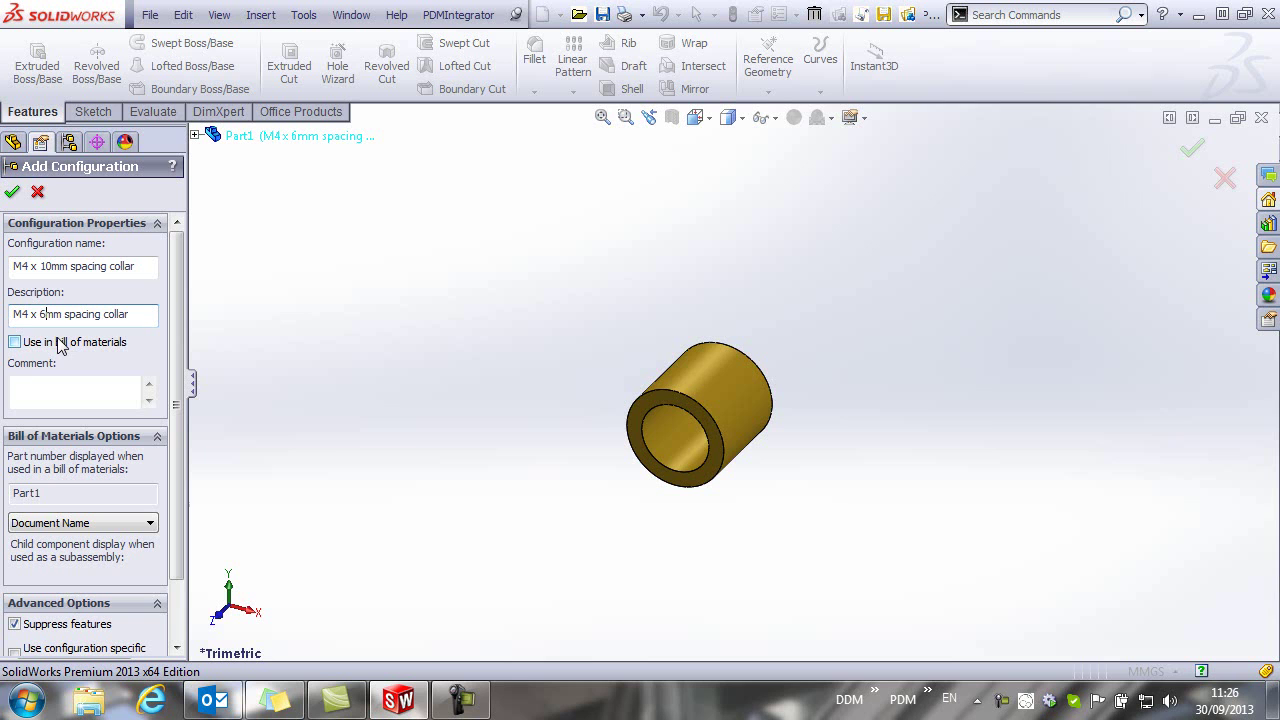
key(BackSpace)
text(10)
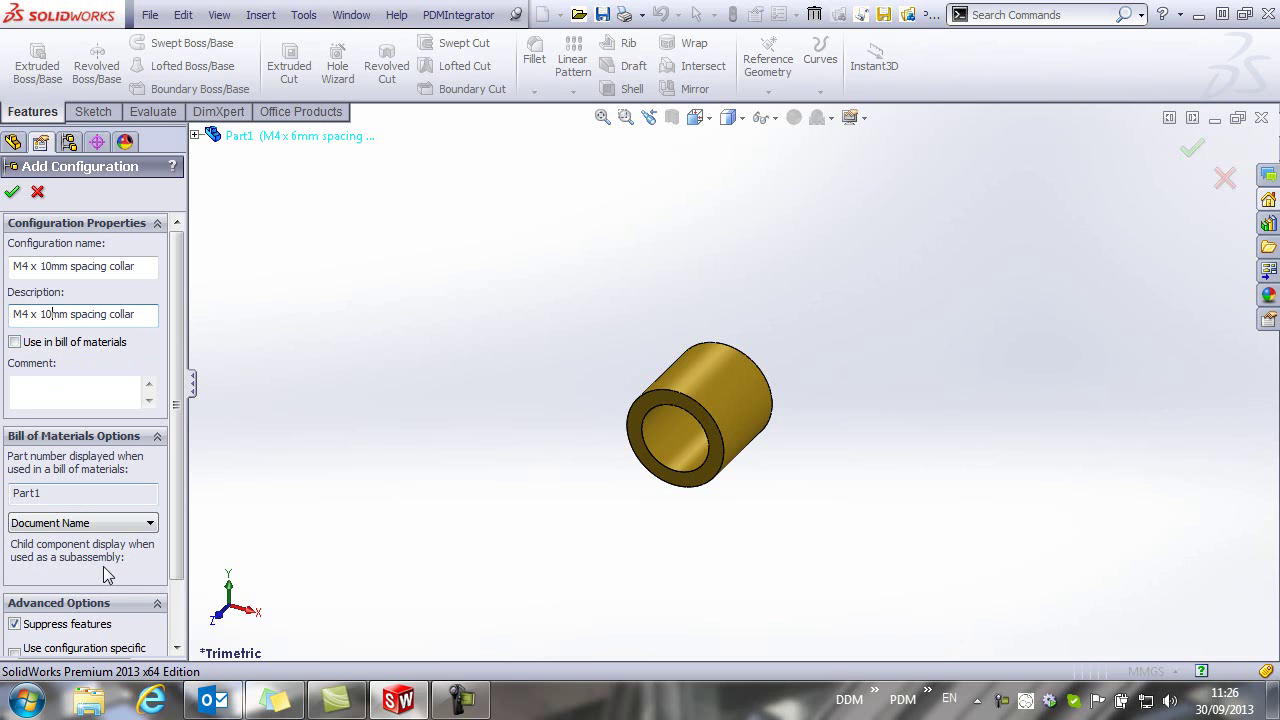
click(80, 523)
click(86, 551)
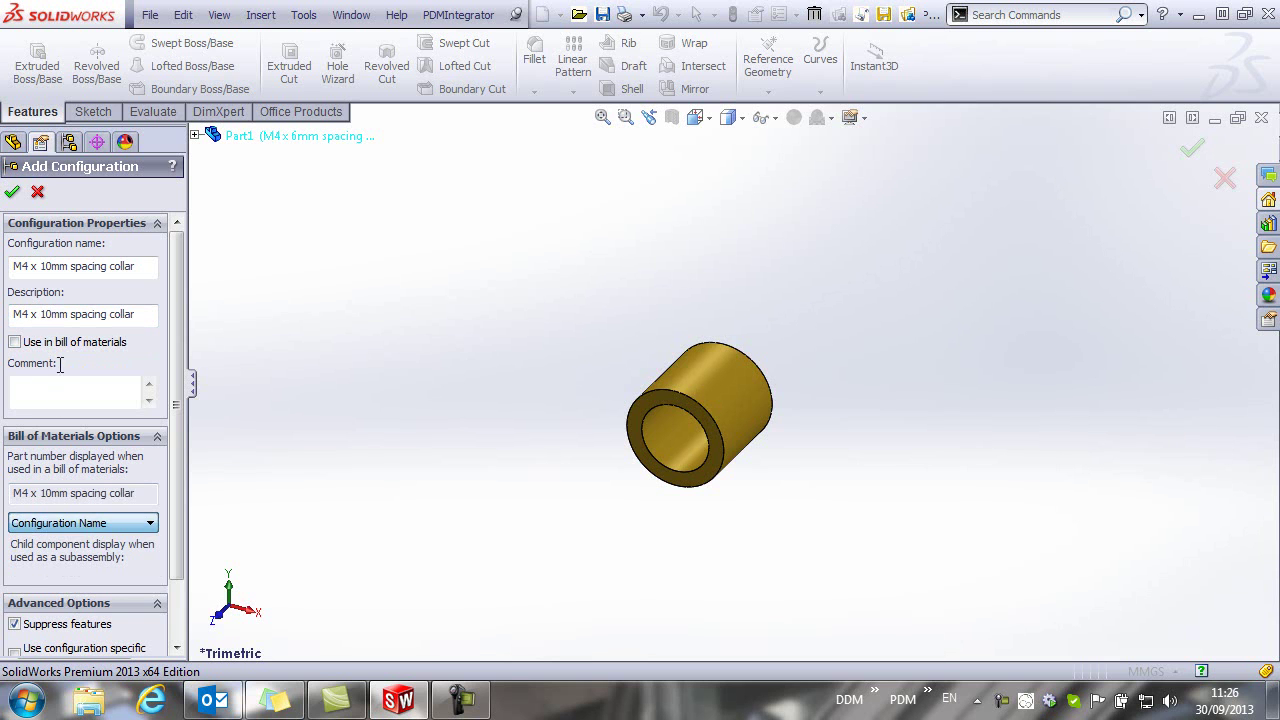
click(12, 191)
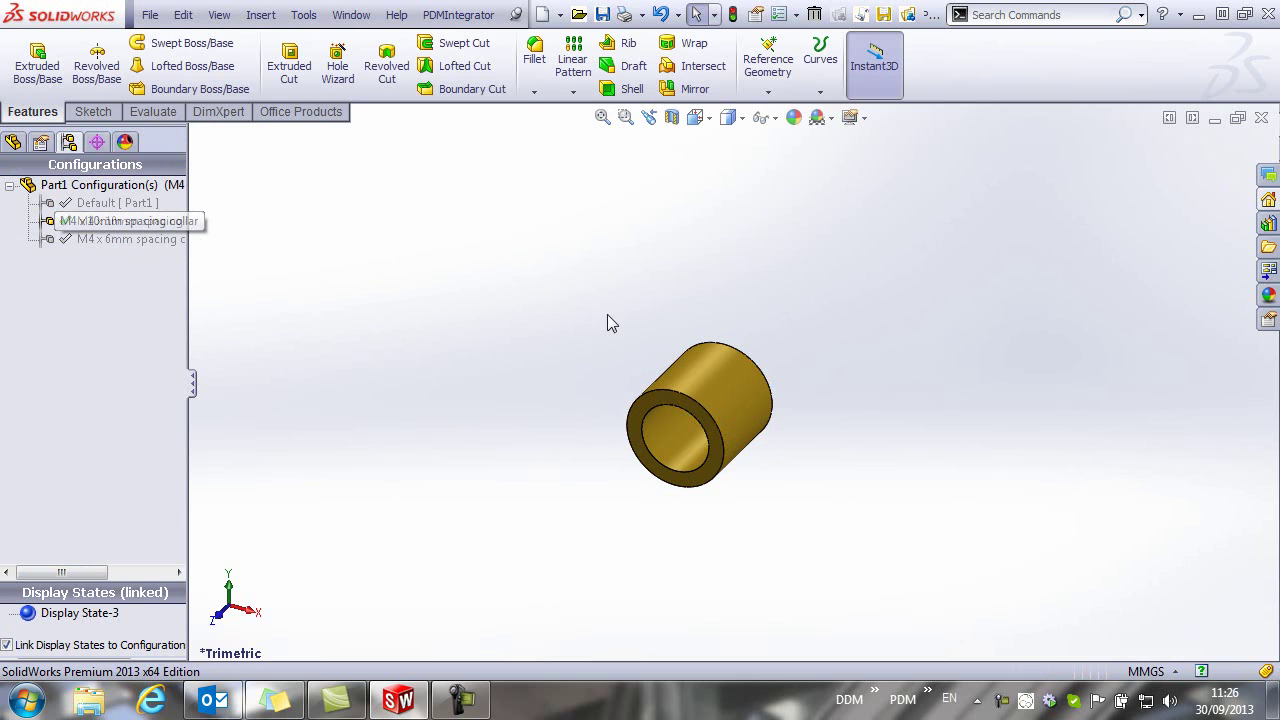
Set the Boss-Extrude1 depth to 10mm for this configuration only.
right_click(697, 375)
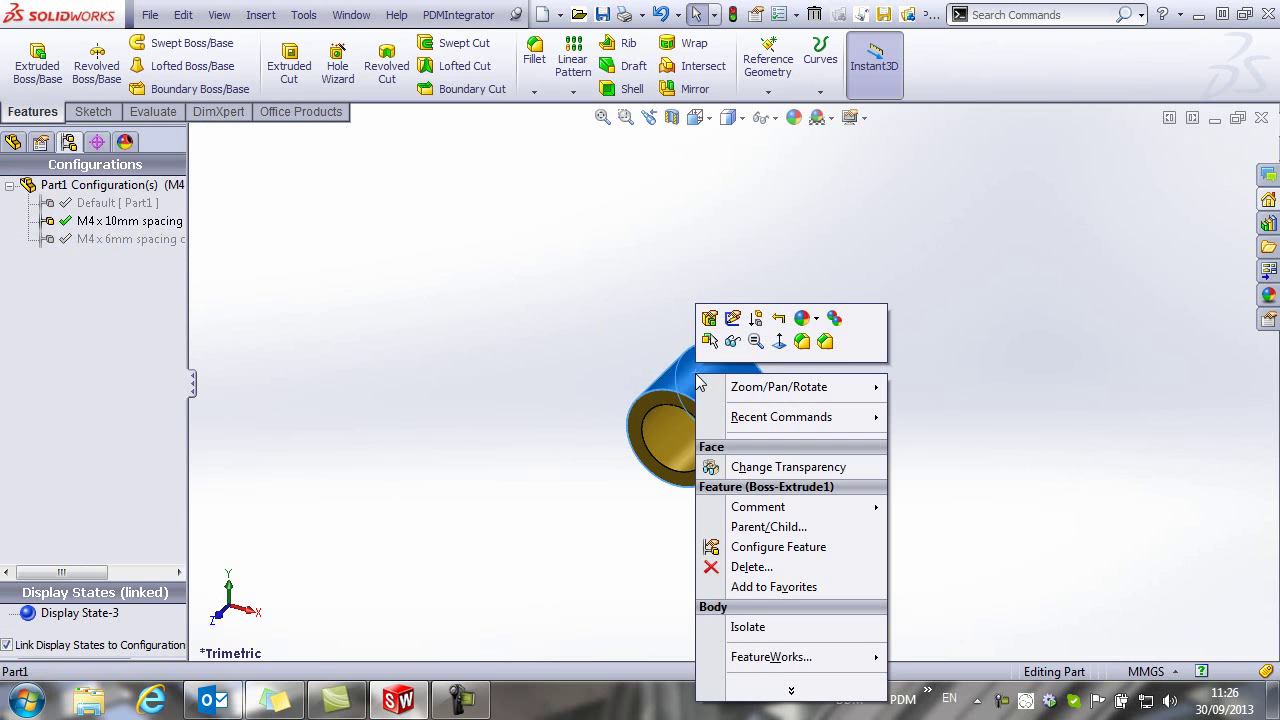
click(709, 318)
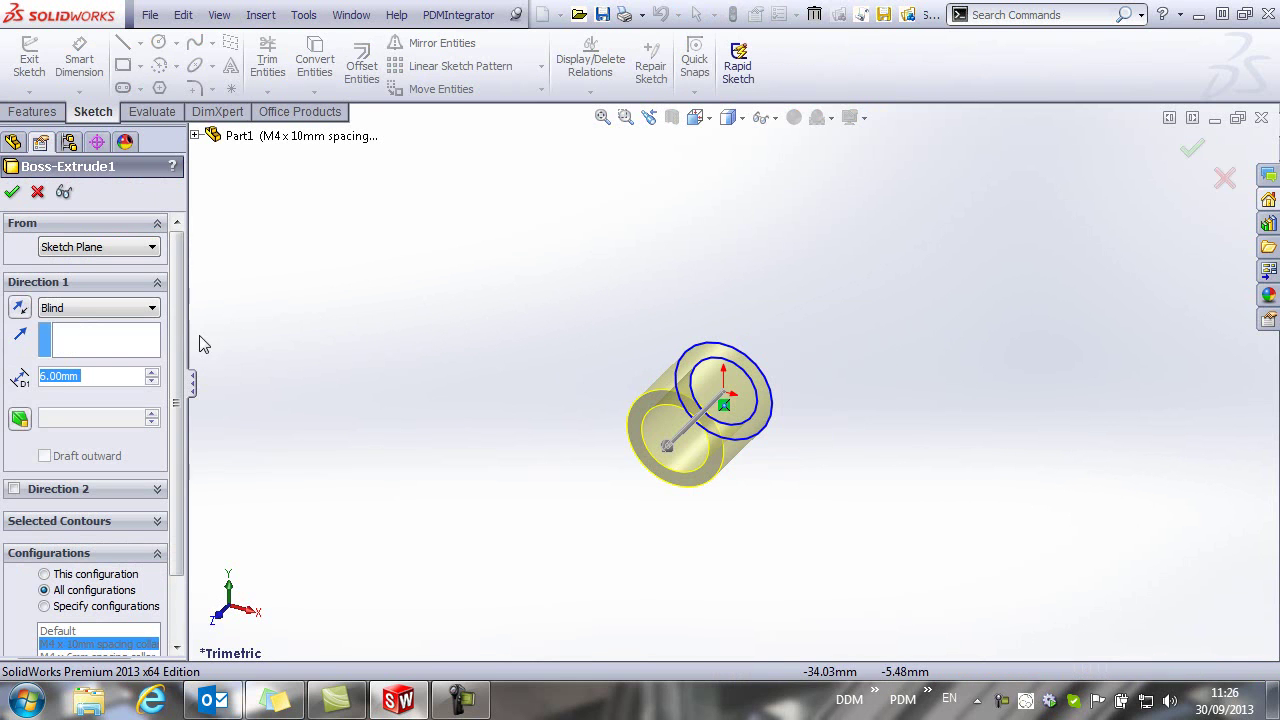
click(44, 576)
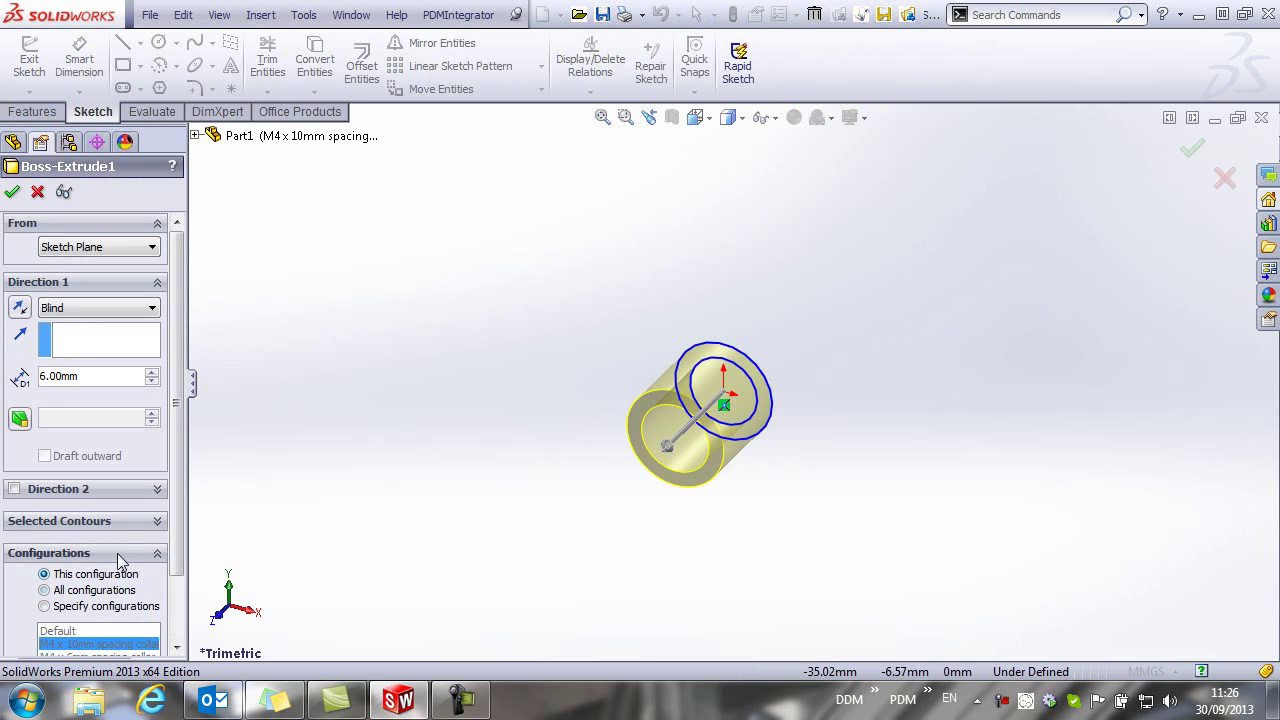
click(68, 378)
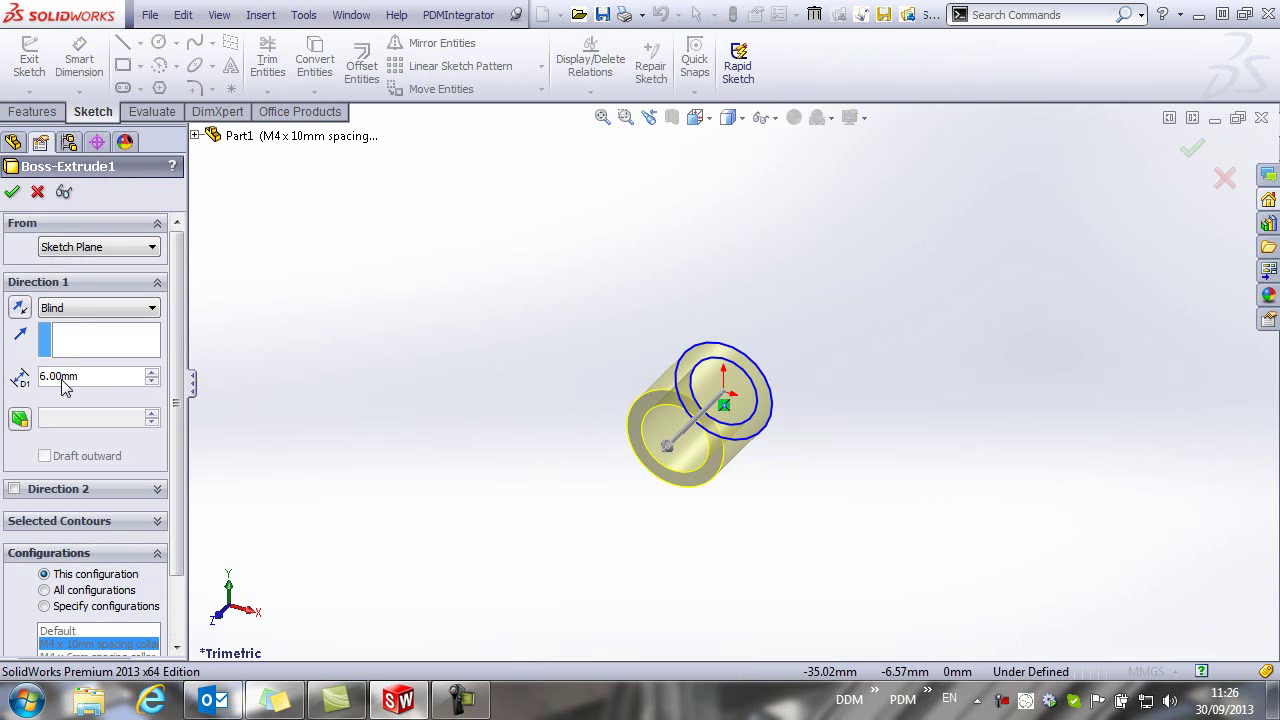
click(151, 373)
drag(86, 376, 48, 376)
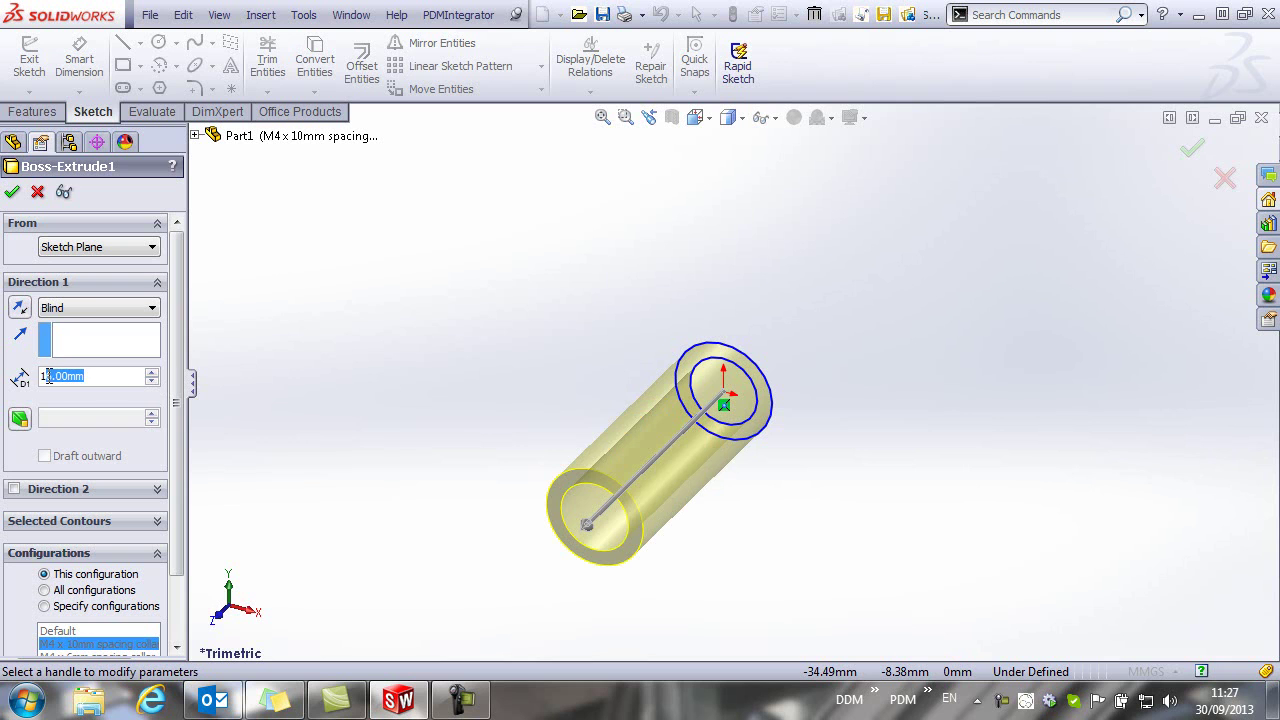
text(0)
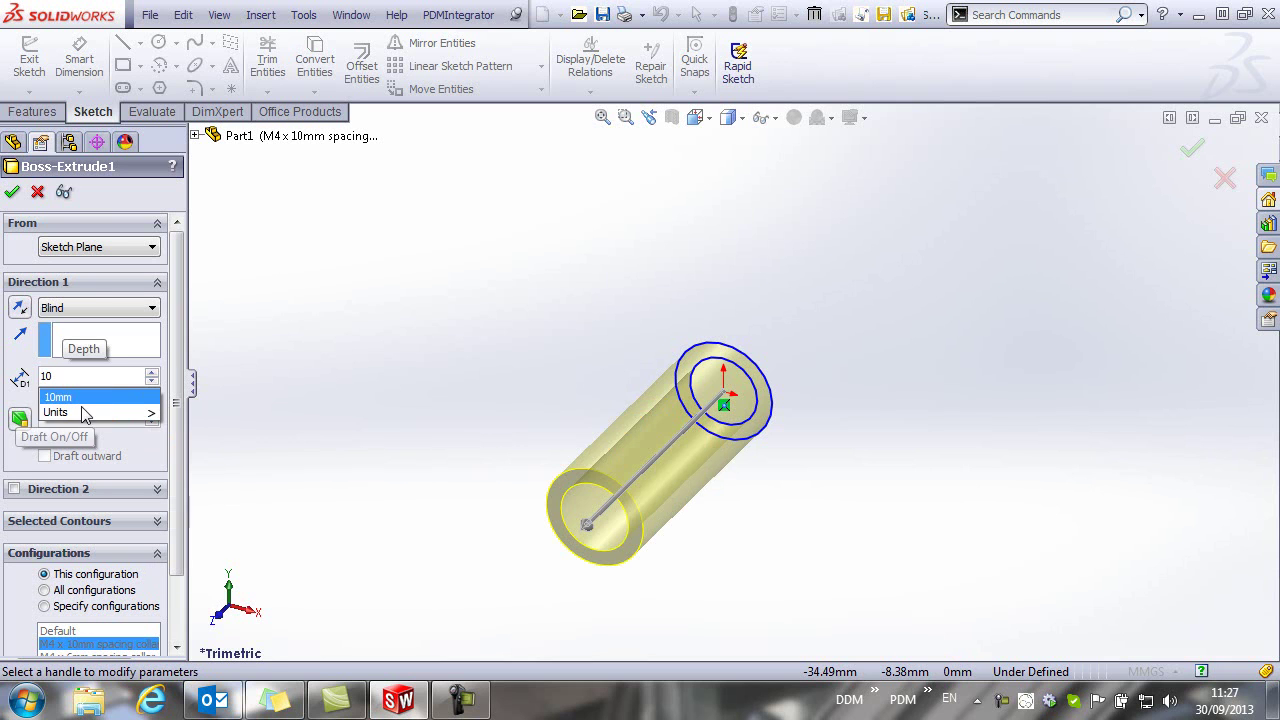
click(86, 398)
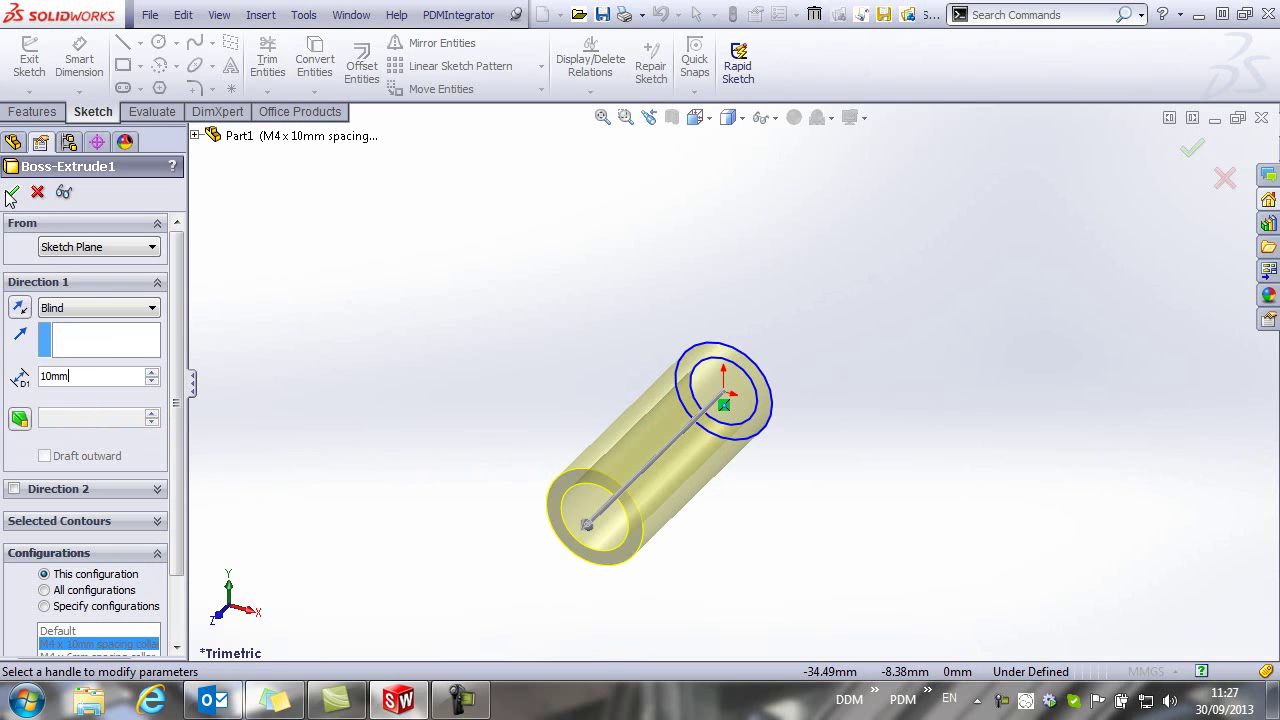
click(11, 194)
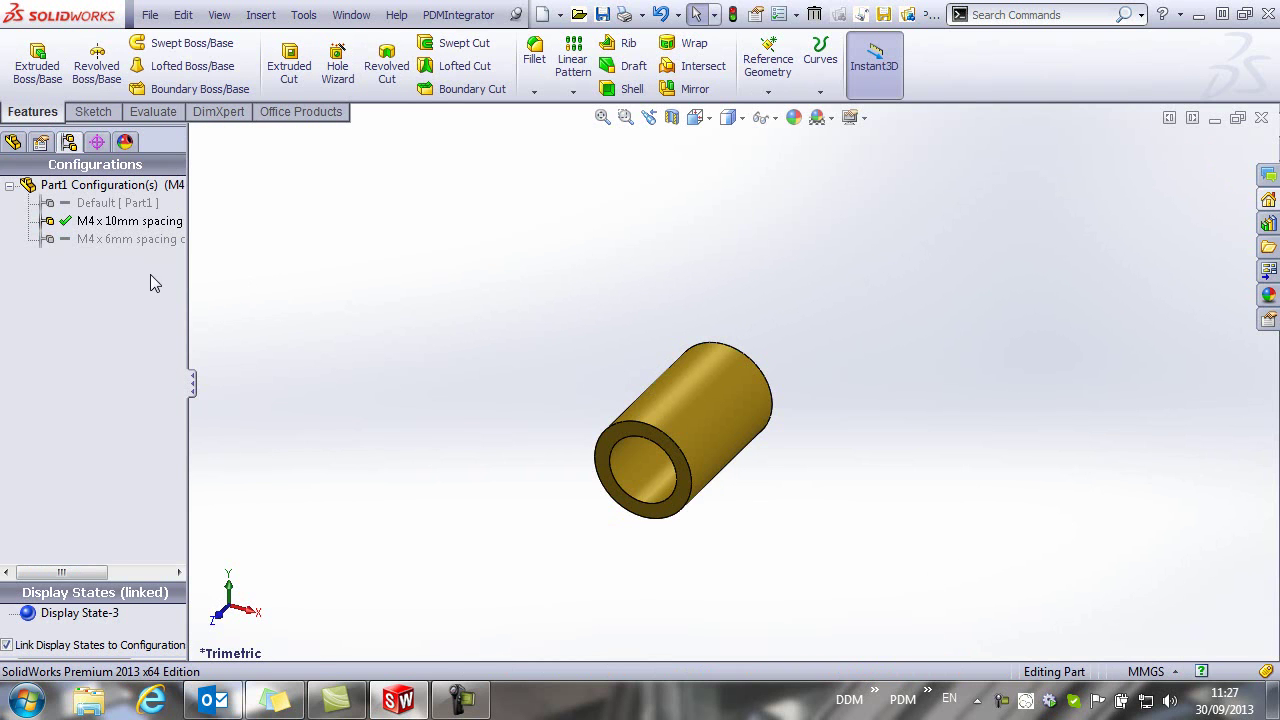
Reactivate the Default configuration and open the PDMIntegrator menu.
click(122, 204)
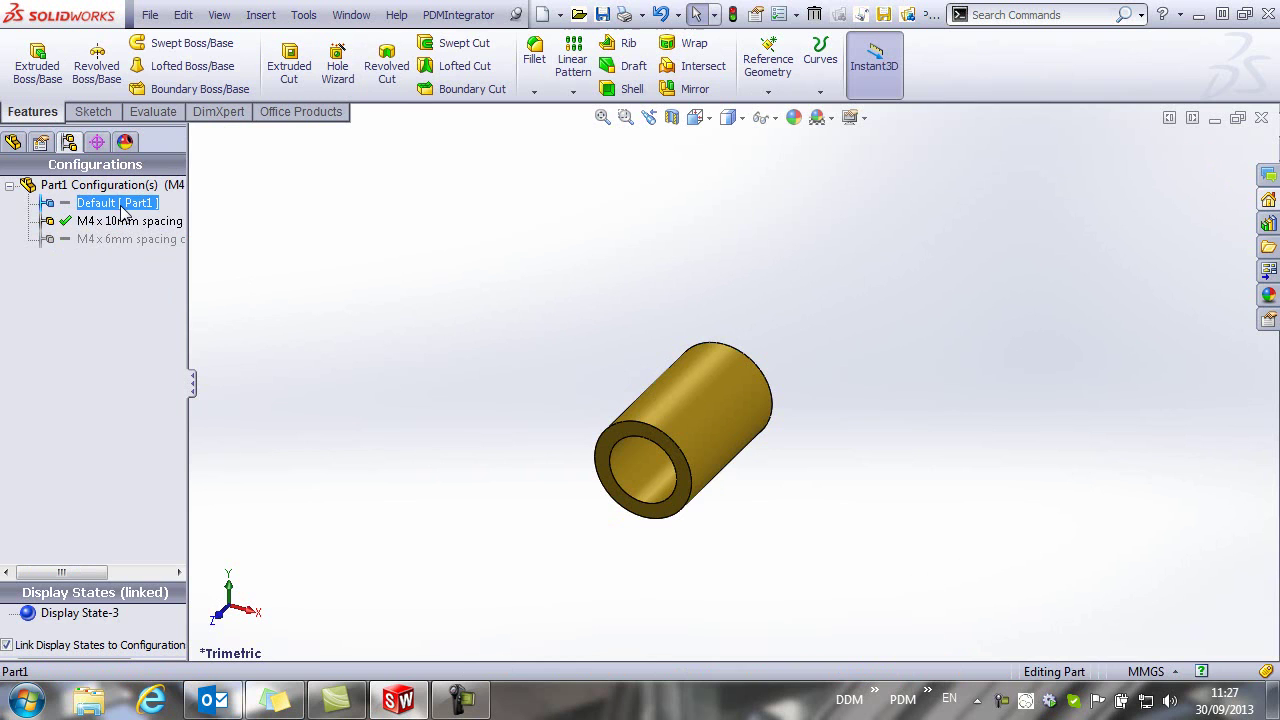
double_click(125, 205)
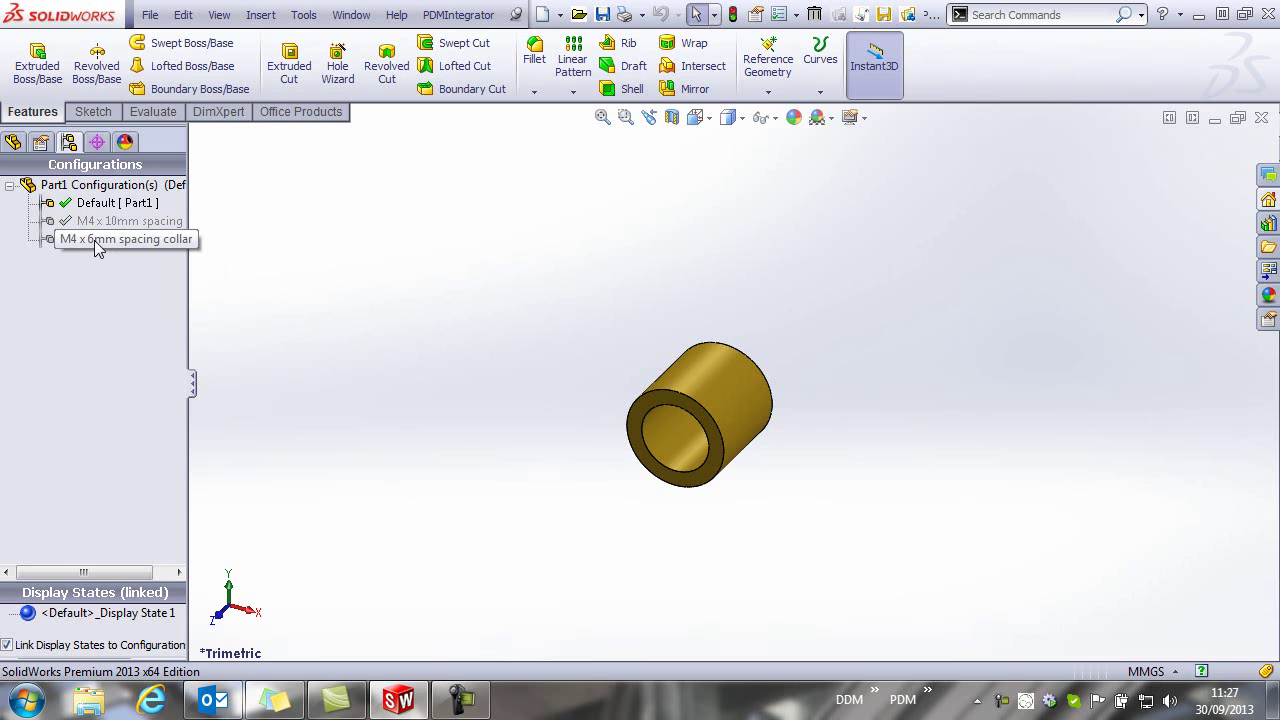
click(115, 205)
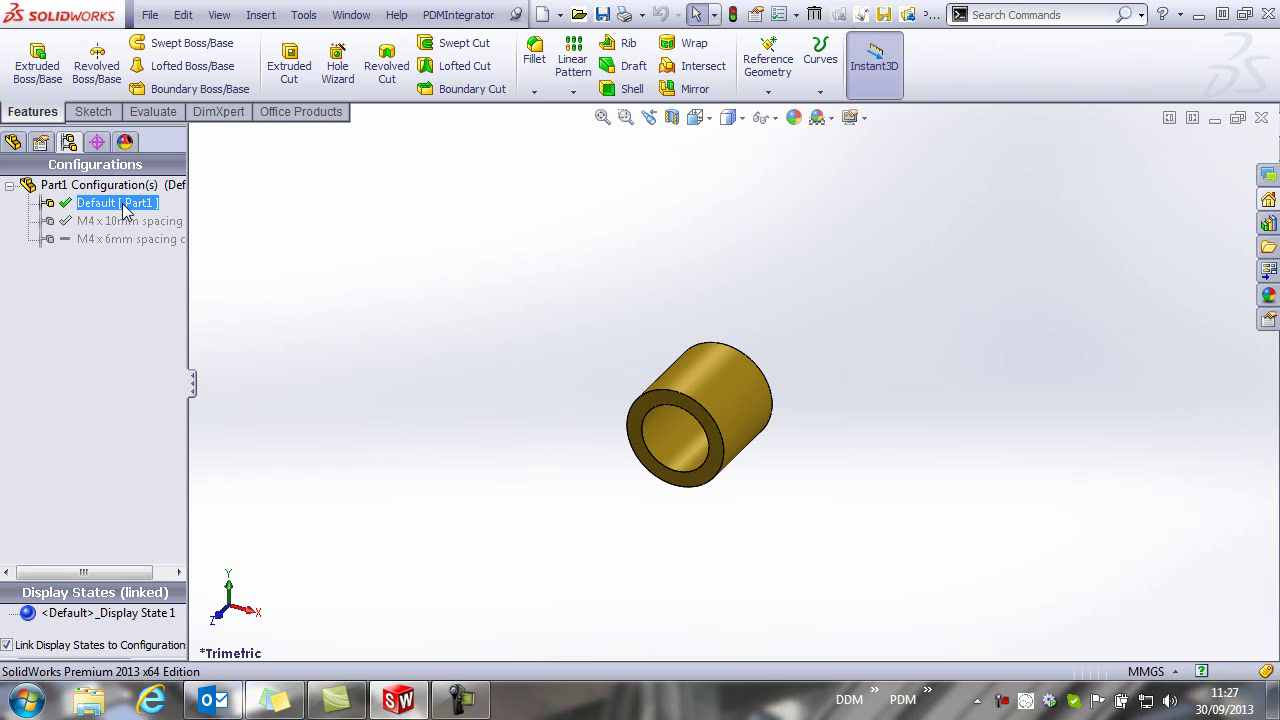
click(448, 16)
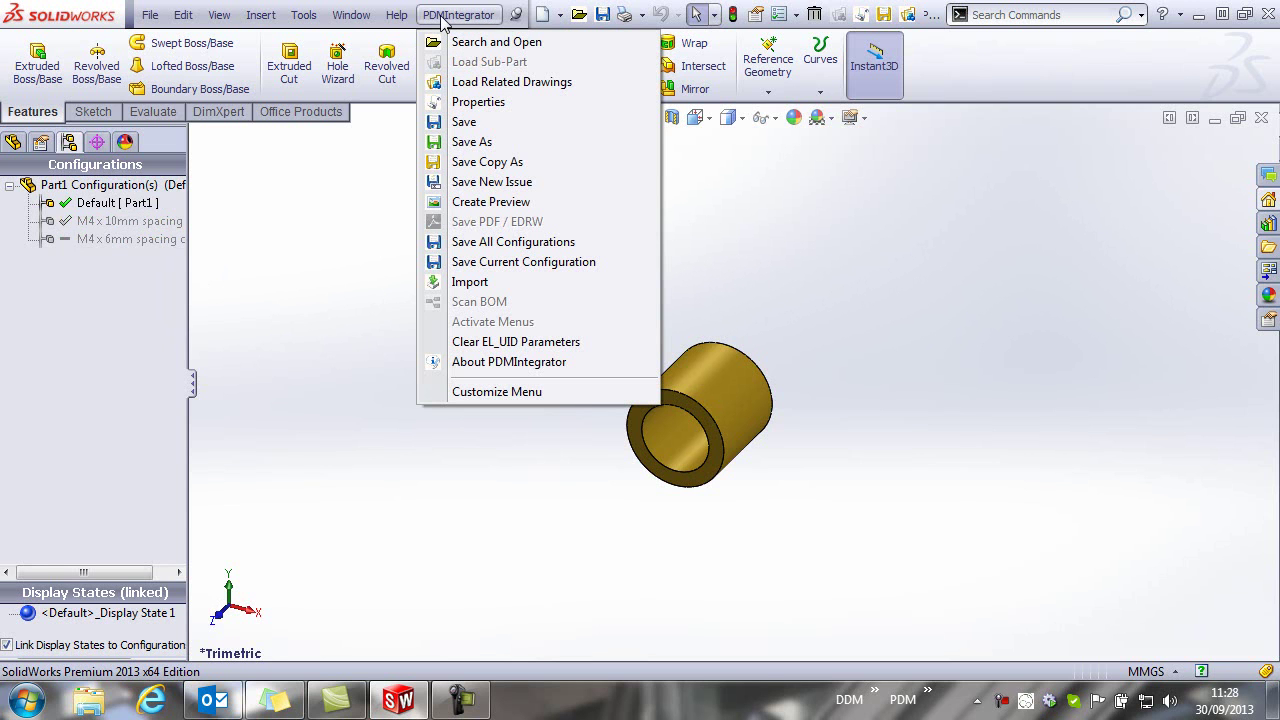
Save all configurations to DDM and number the default configuration CSI-000011 as CSI Parts and Assemblies.
click(548, 246)
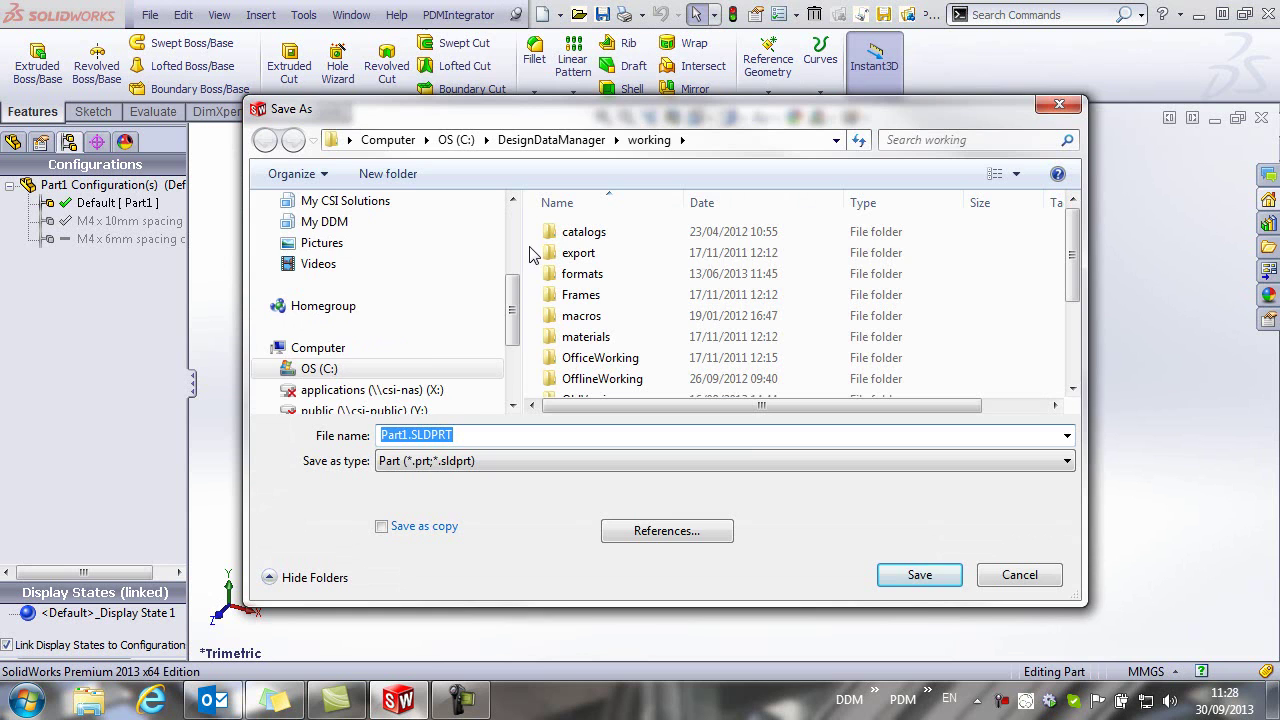
click(918, 577)
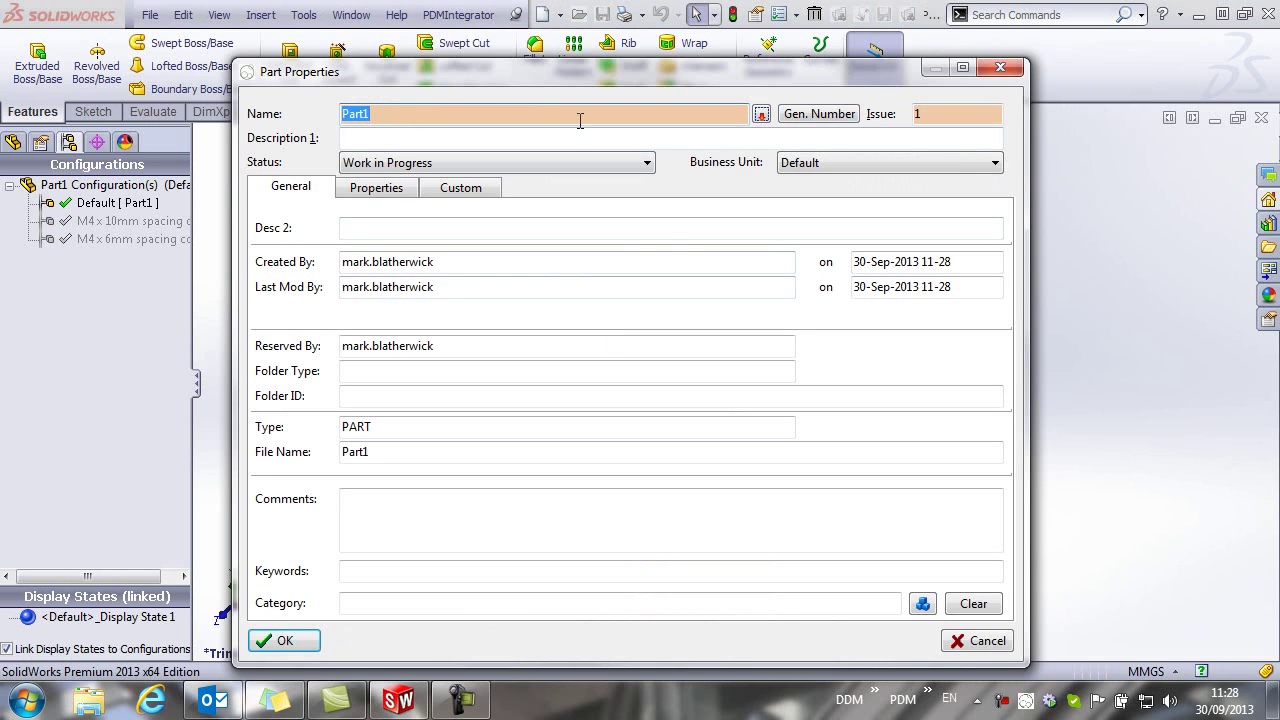
click(819, 114)
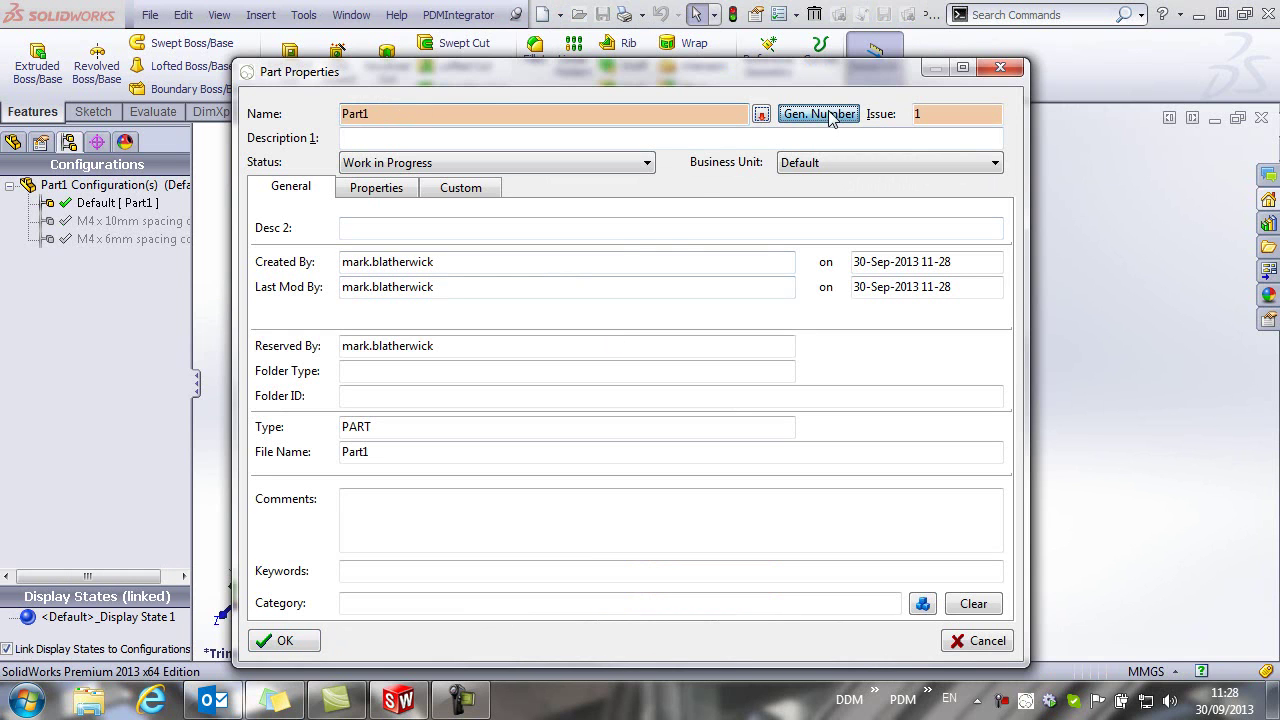
click(616, 229)
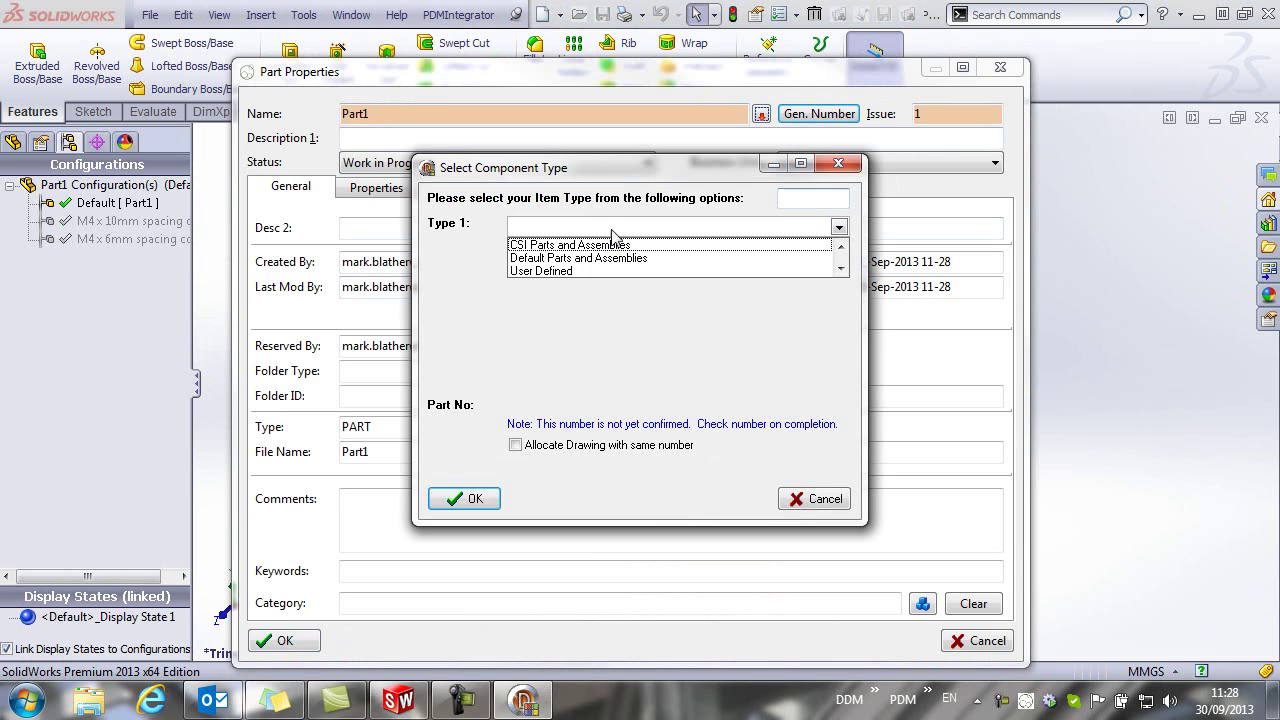
click(570, 246)
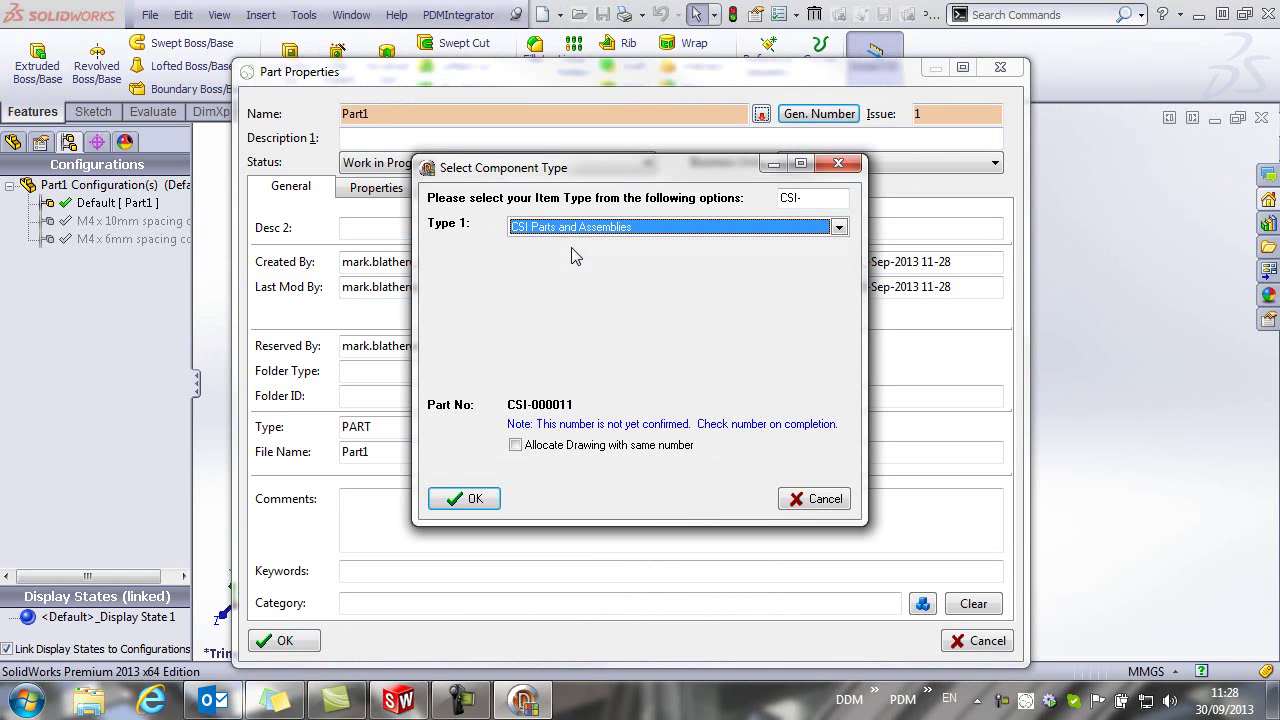
click(470, 499)
Describe it as 'M4 x XX spacing collar - default configuration' and confirm the properties.
click(370, 140)
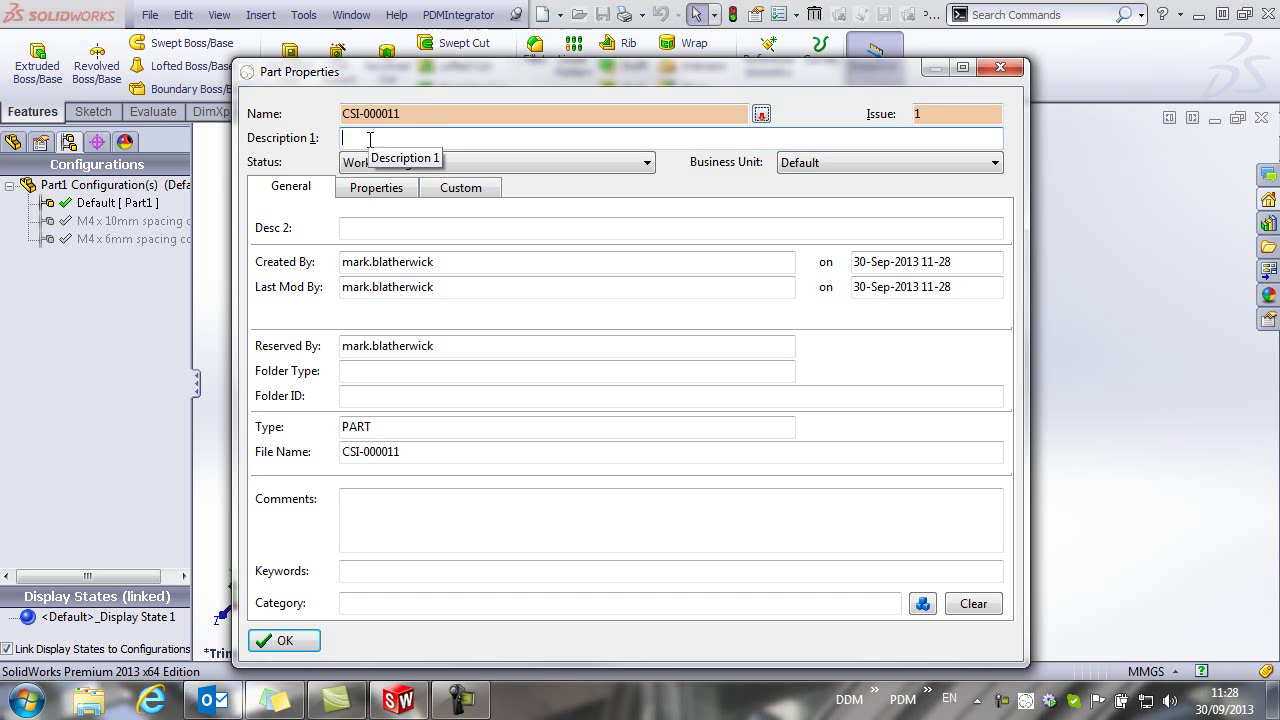
text(M4)
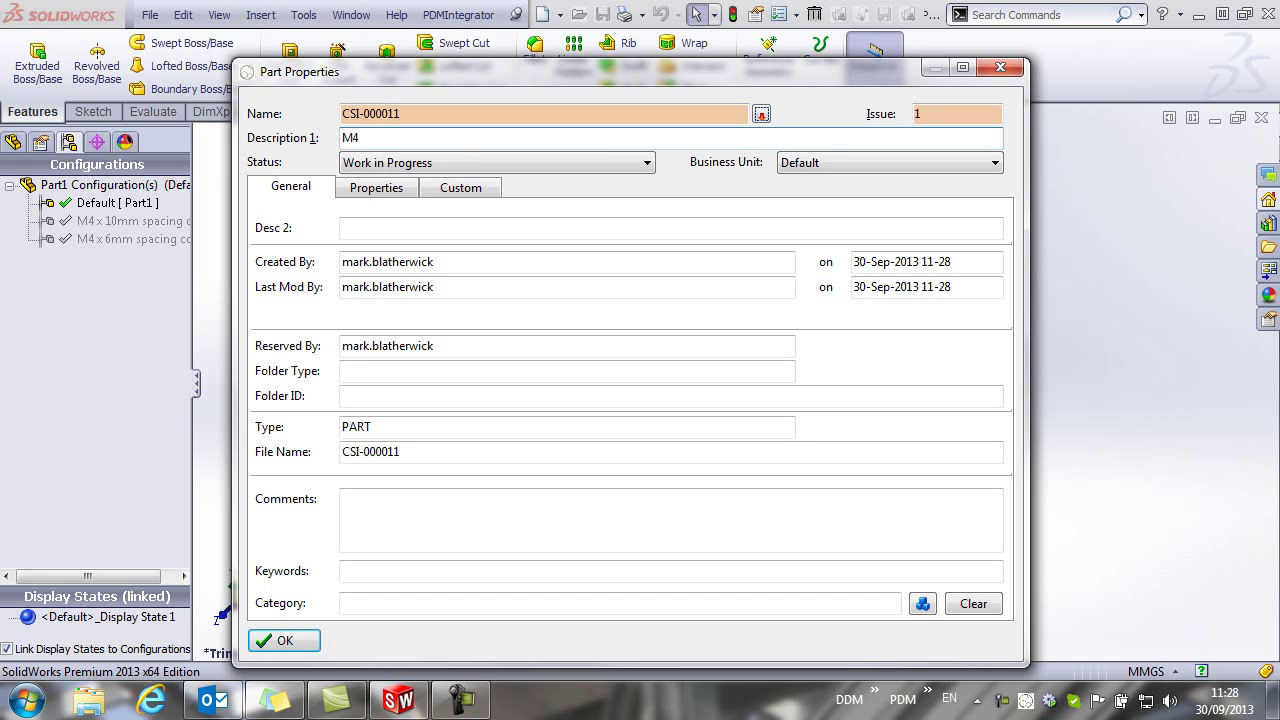
text( x XX spacing collar - default conf)
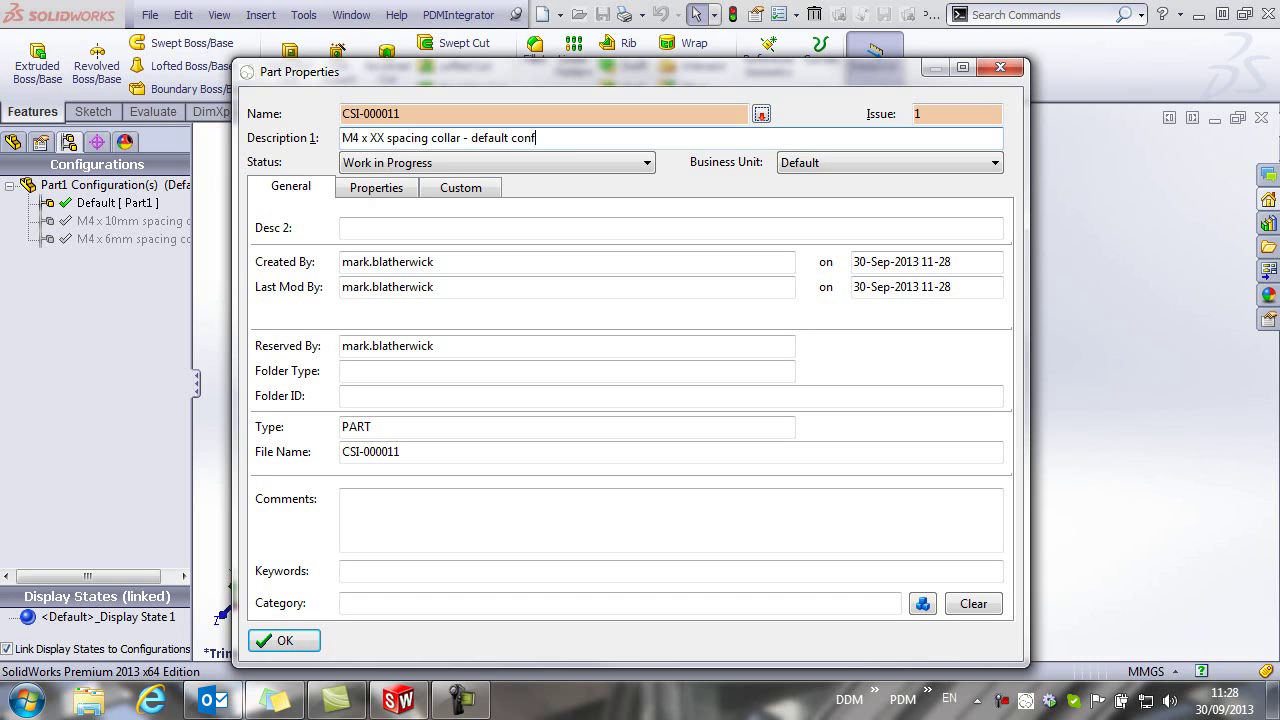
text(iguration)
click(280, 640)
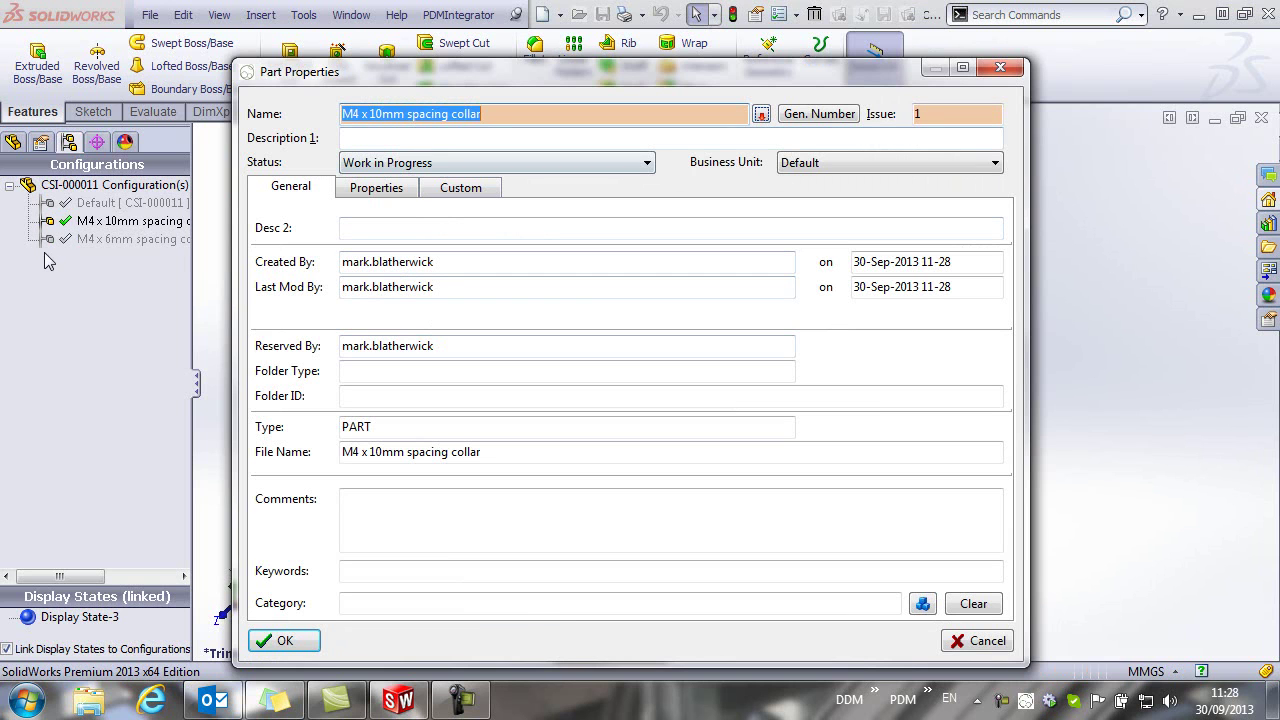
Give the 10mm configuration its name as description and number CSI-000012.
click(762, 115)
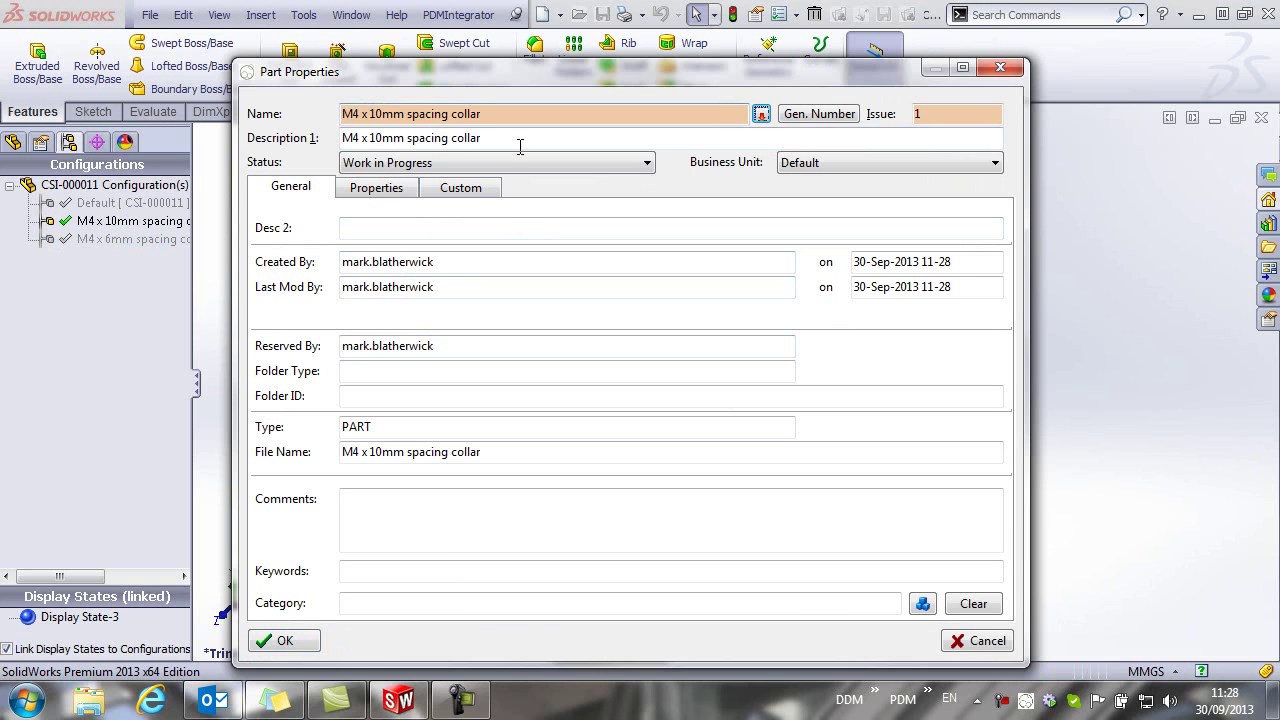
click(805, 114)
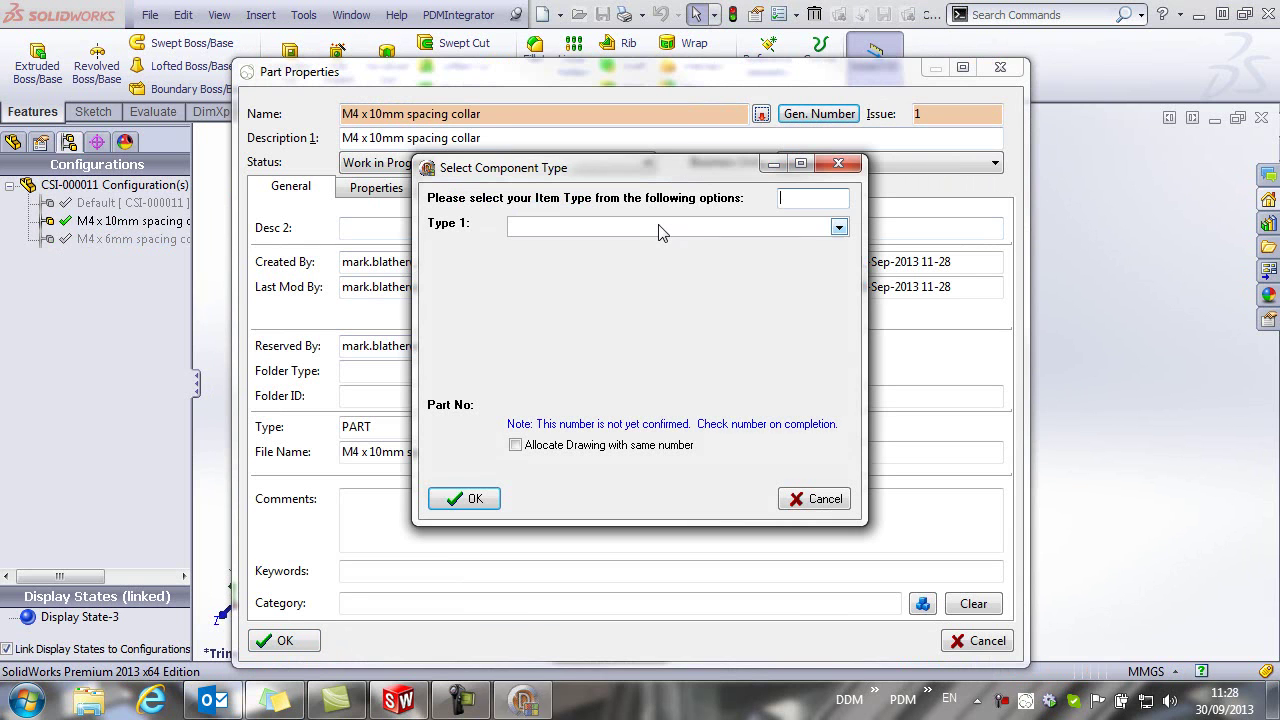
click(630, 233)
click(600, 241)
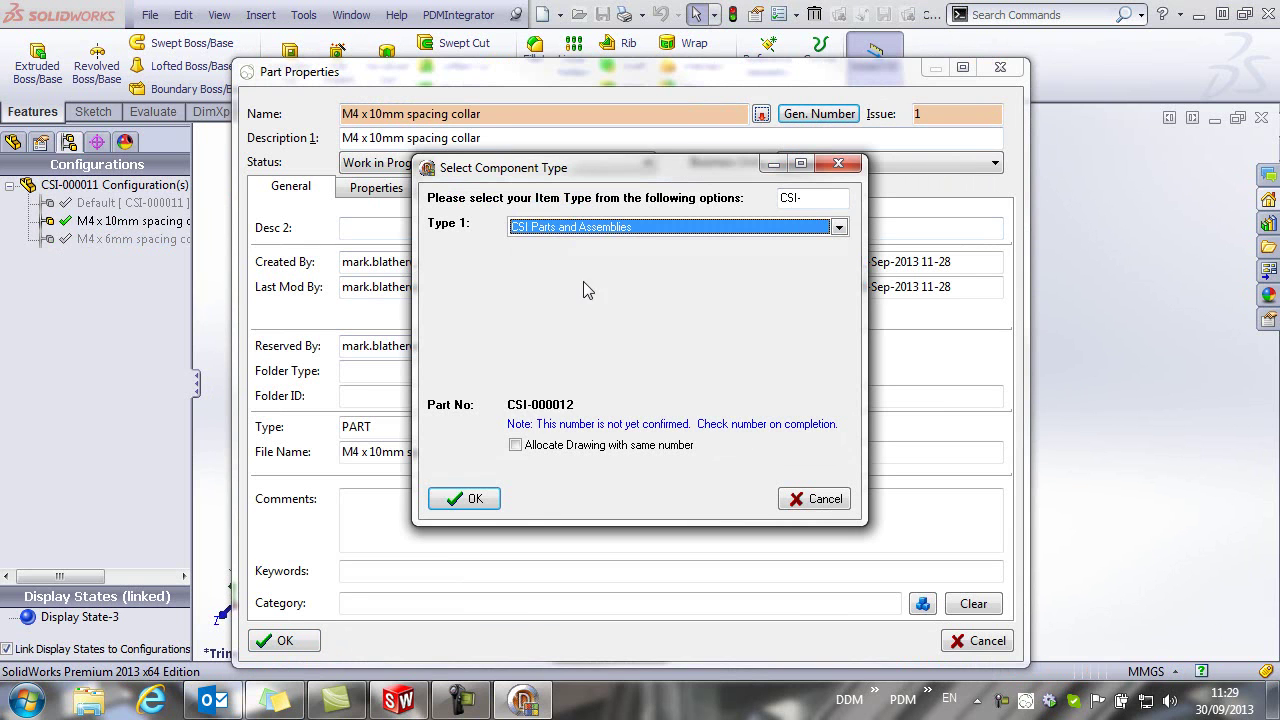
click(468, 498)
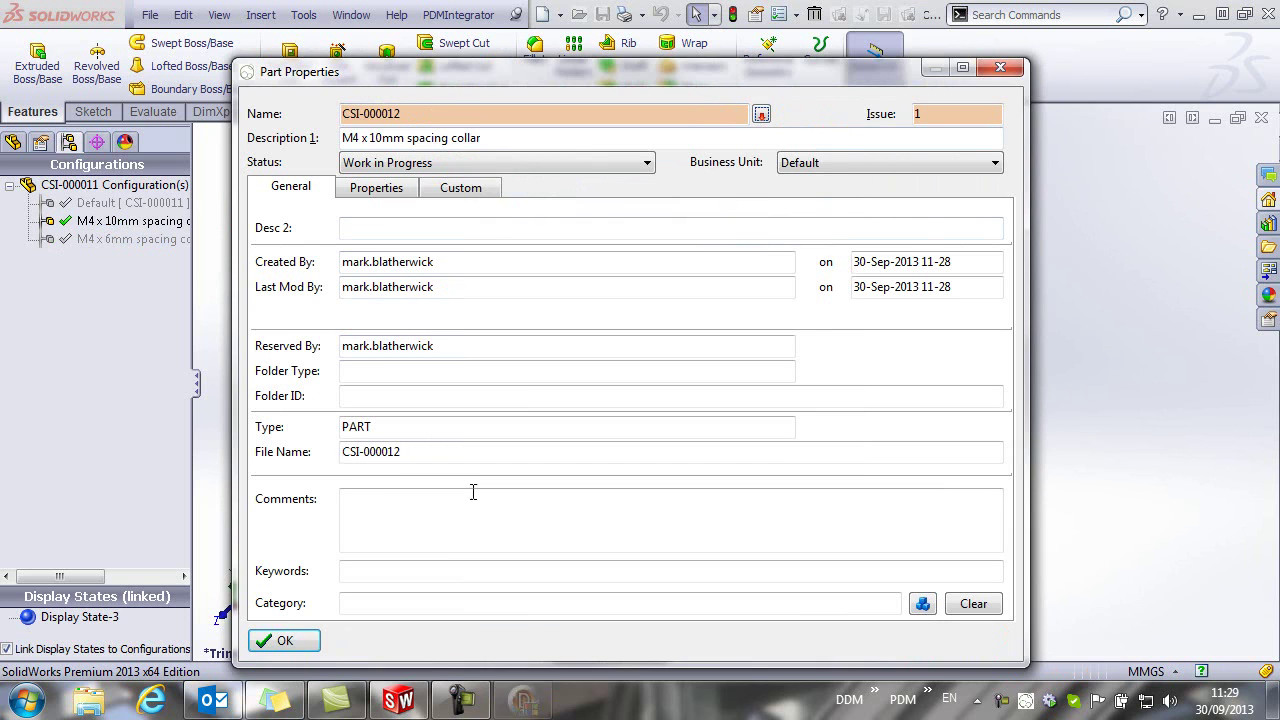
click(285, 640)
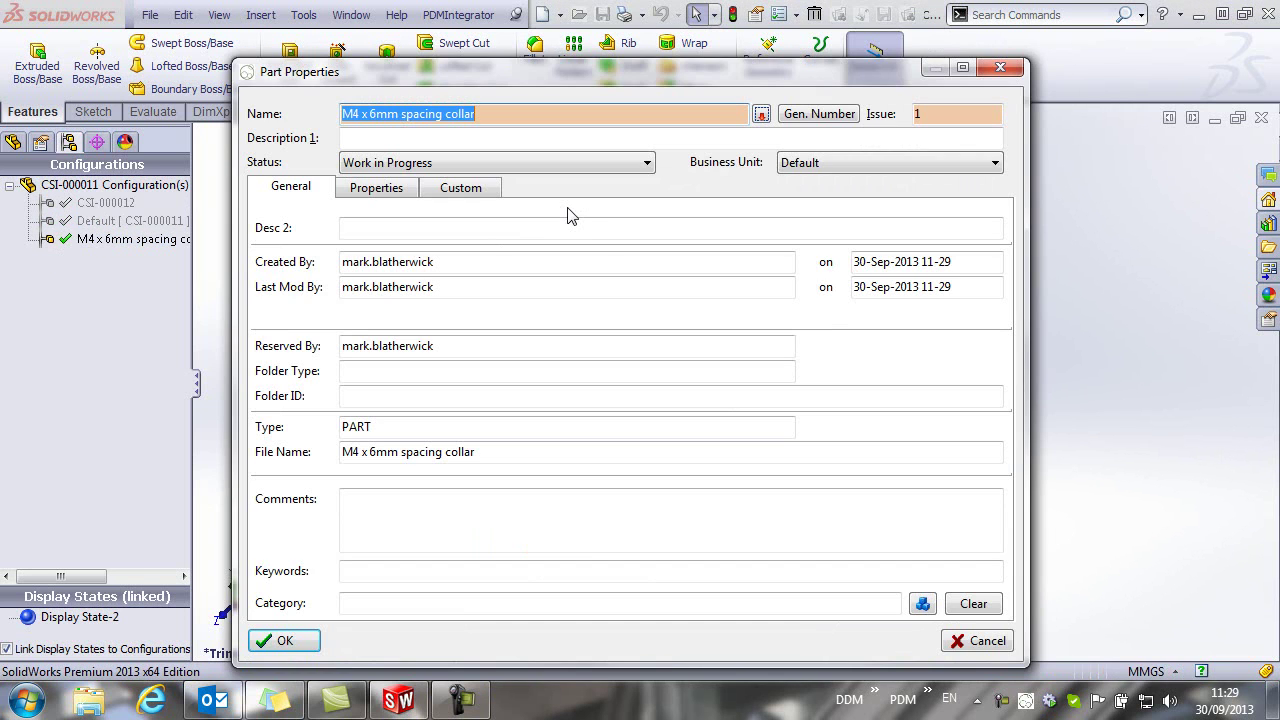
Give the 6mm configuration its name as description and number CSI-000013, then close the save log.
click(761, 113)
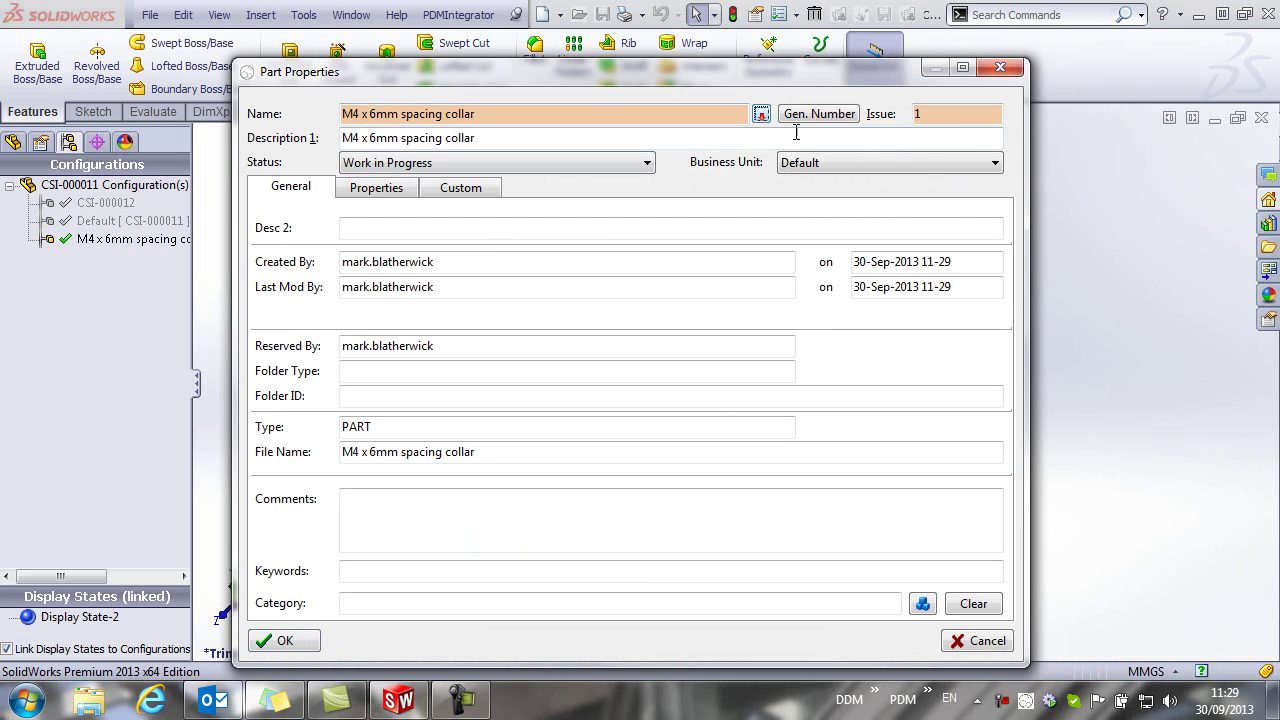
click(808, 116)
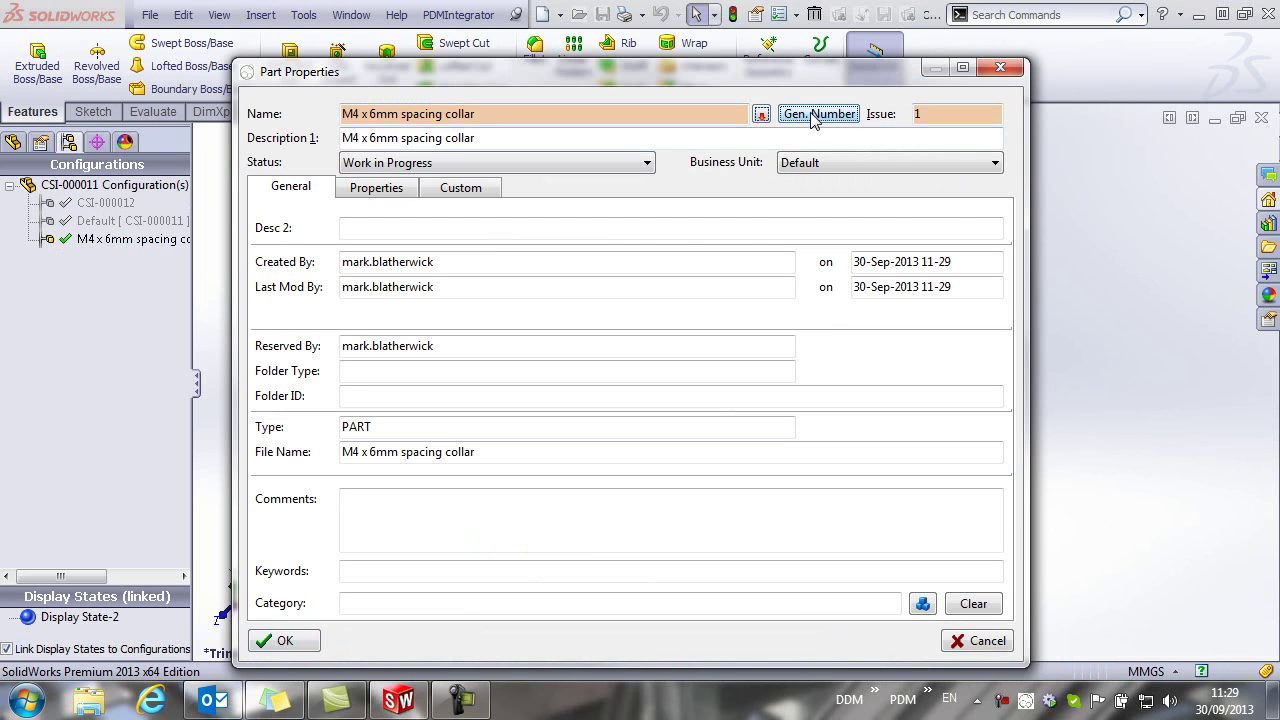
click(615, 228)
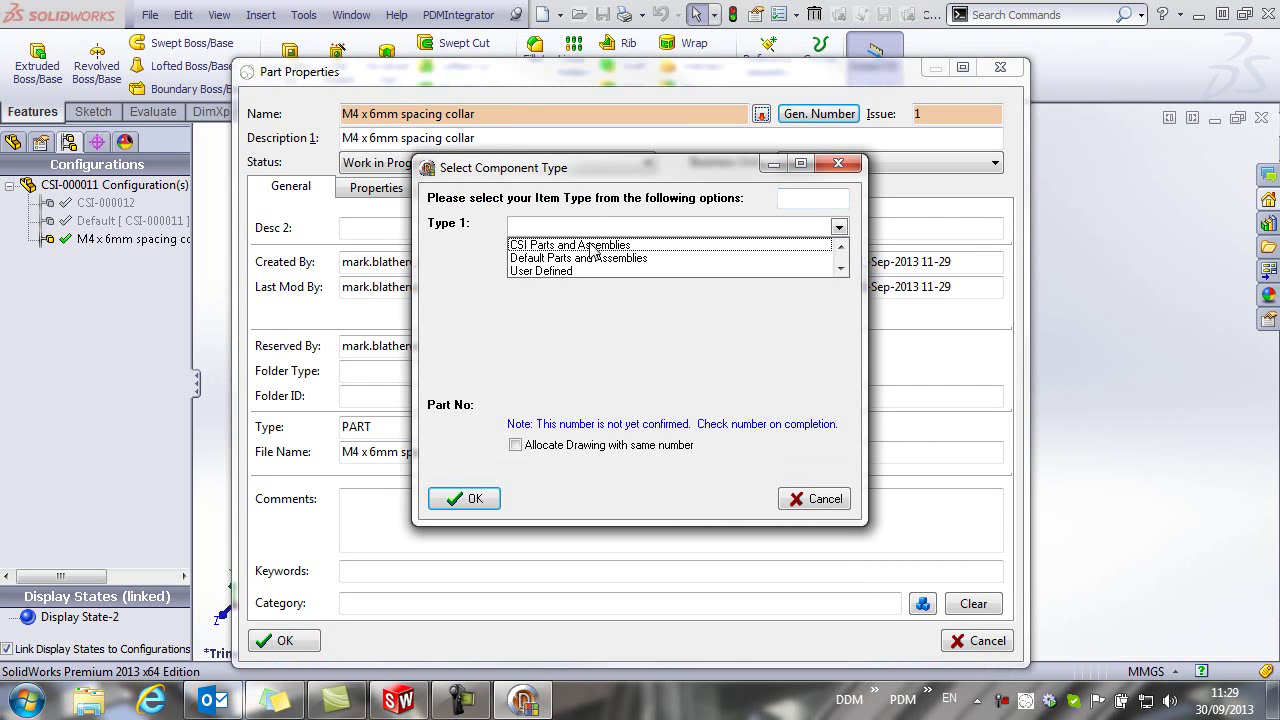
click(595, 246)
click(465, 500)
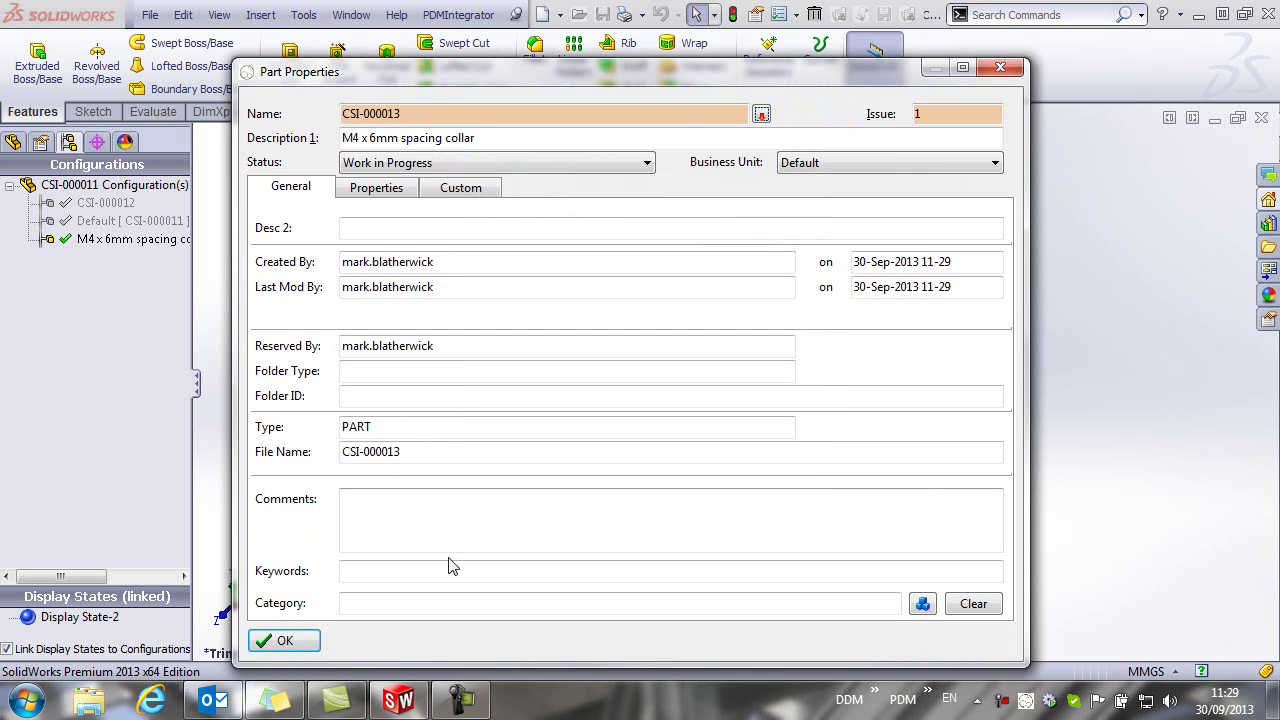
click(277, 641)
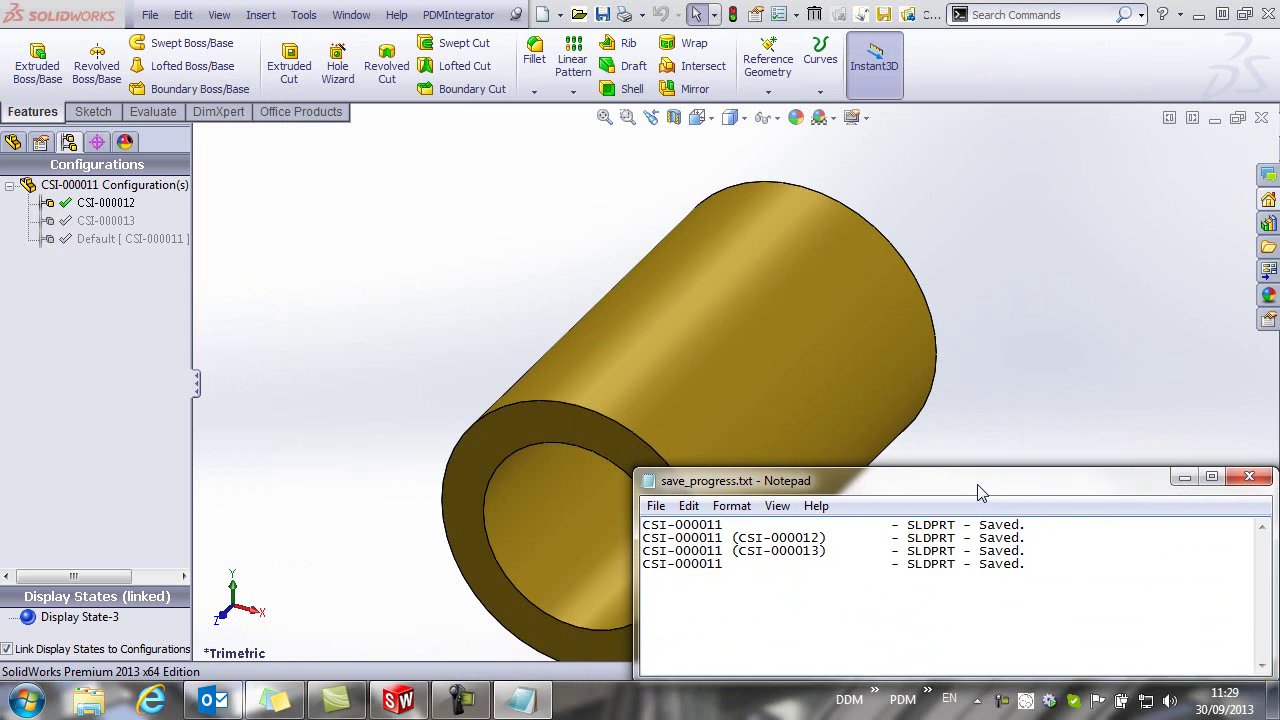
drag(975, 479, 968, 487)
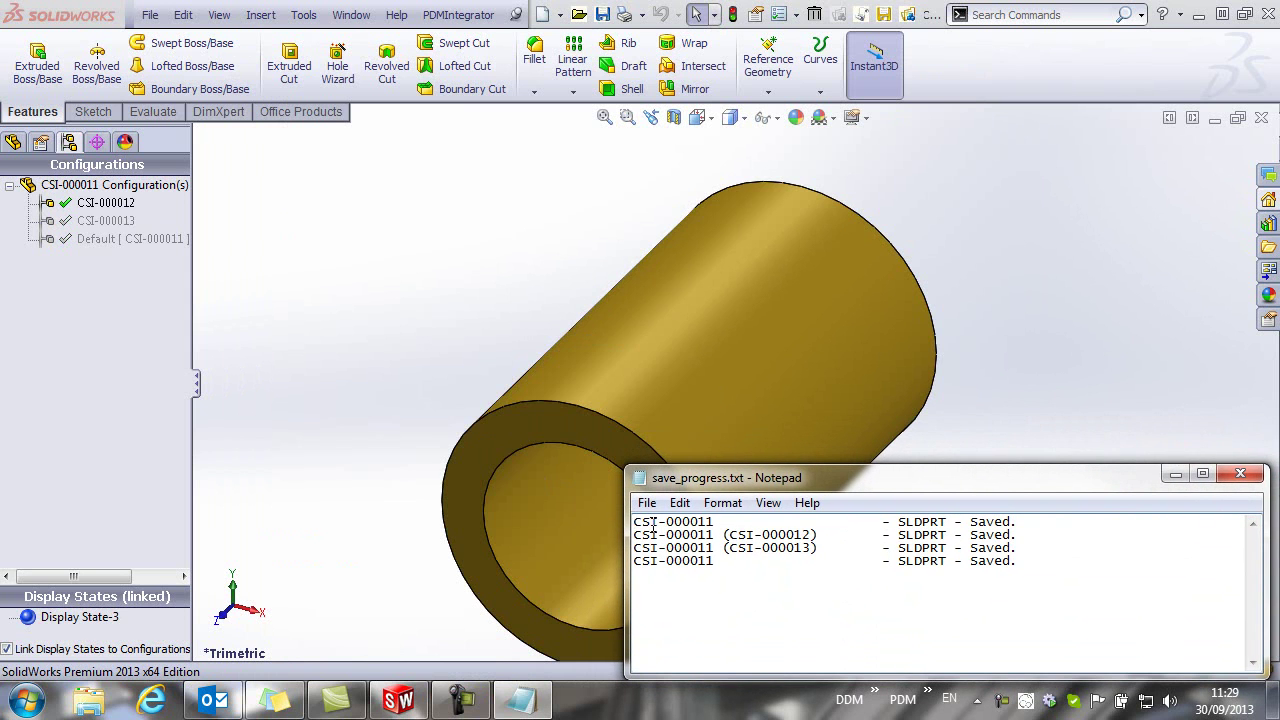
click(1240, 473)
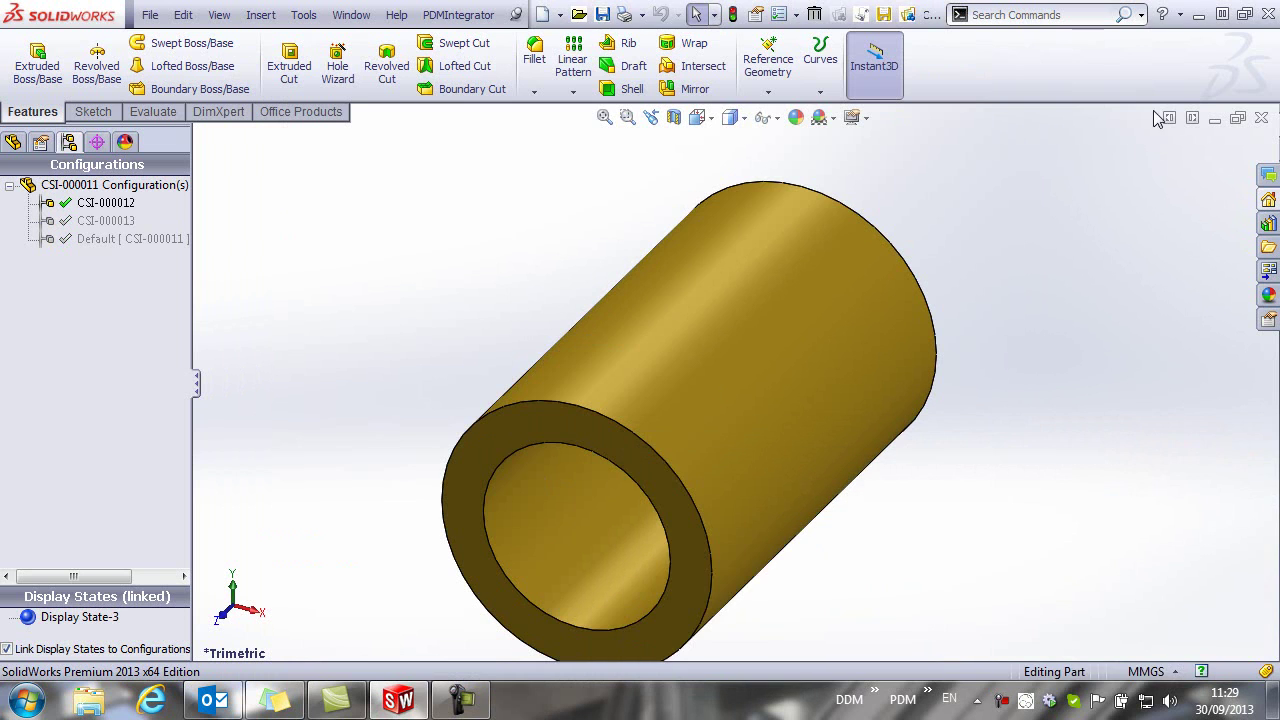
Close the part and check the instances linked to CSI-000011 in DDM.
click(1262, 118)
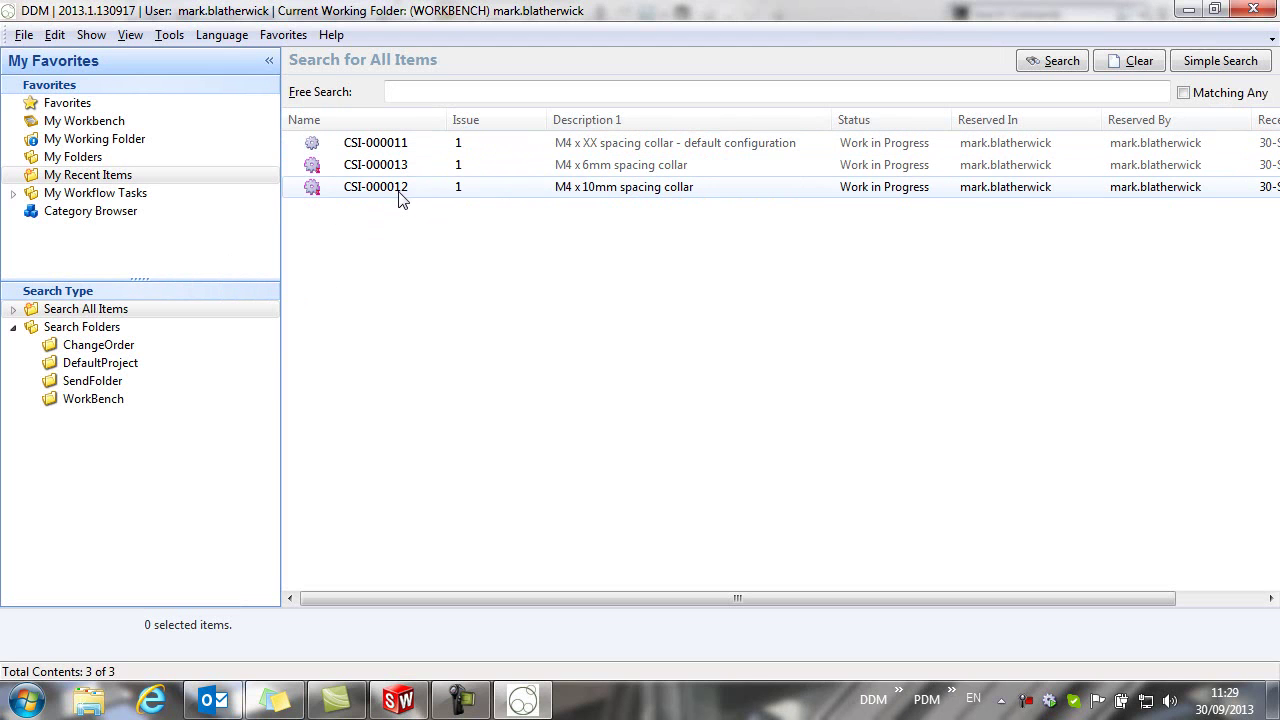
click(376, 150)
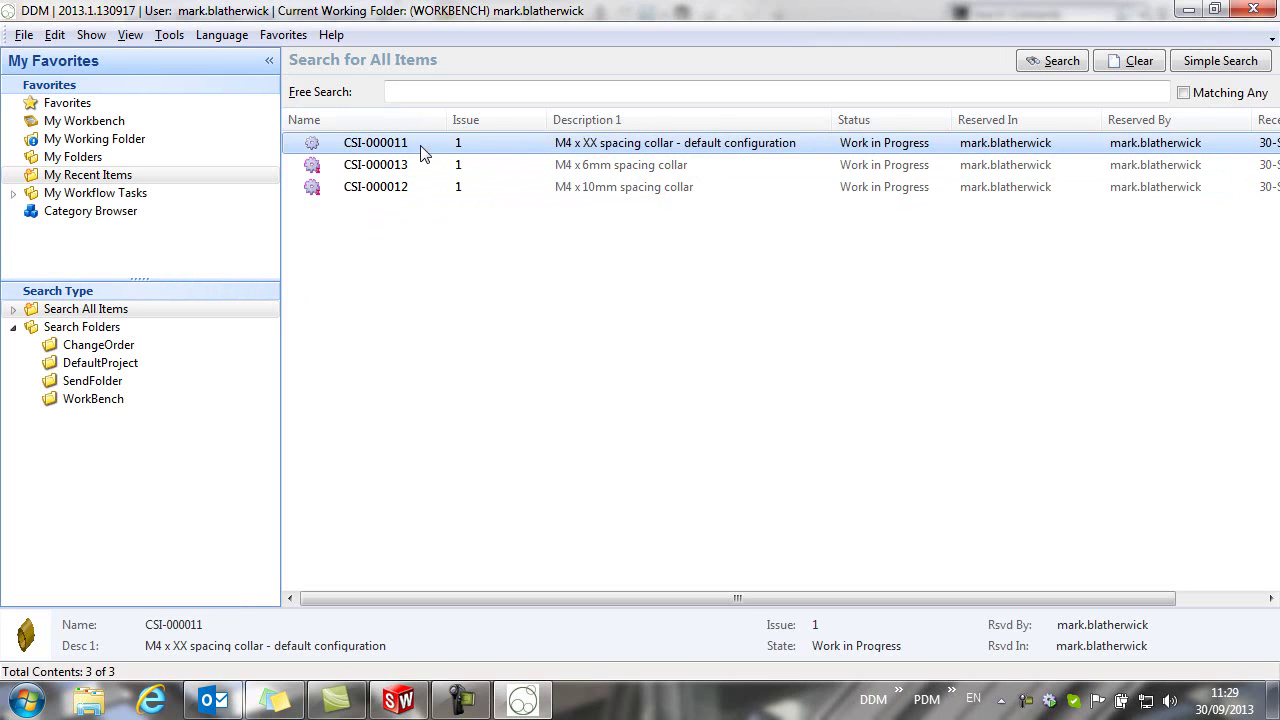
right_click(414, 150)
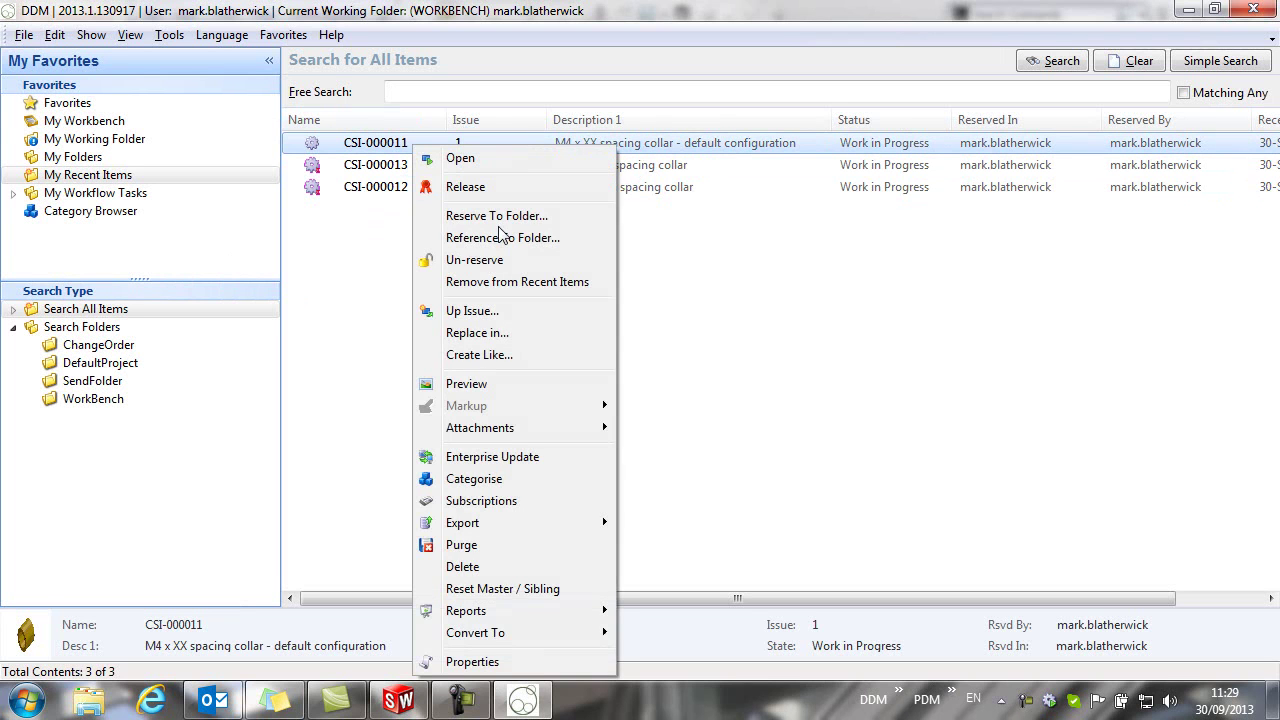
click(486, 660)
click(587, 154)
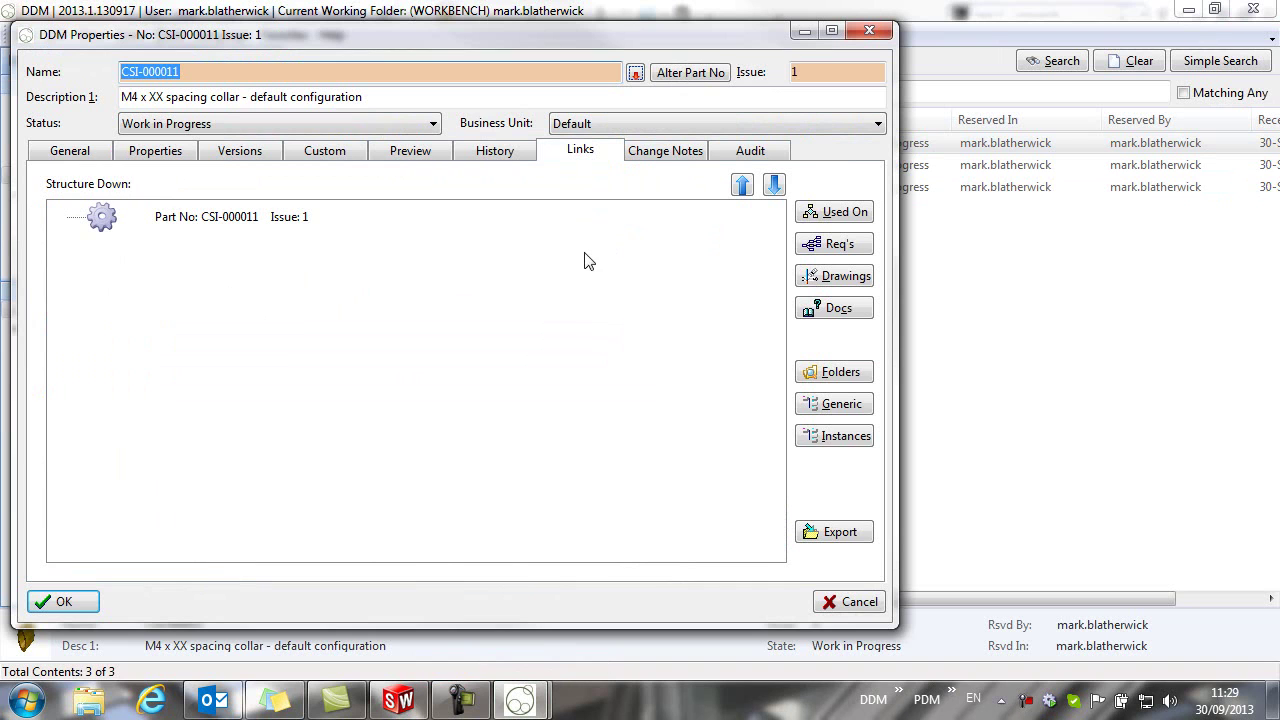
click(812, 438)
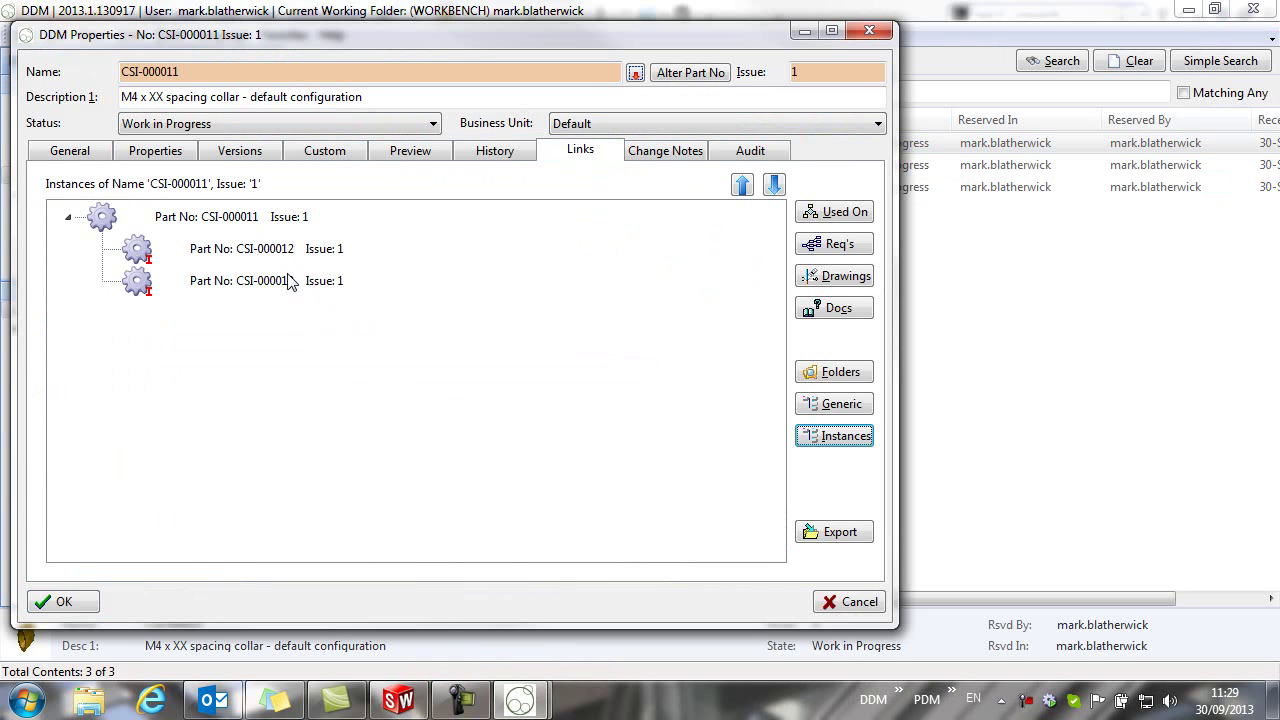
click(849, 601)
Check that CSI-000013 links to its generic part CSI-000011.
click(401, 168)
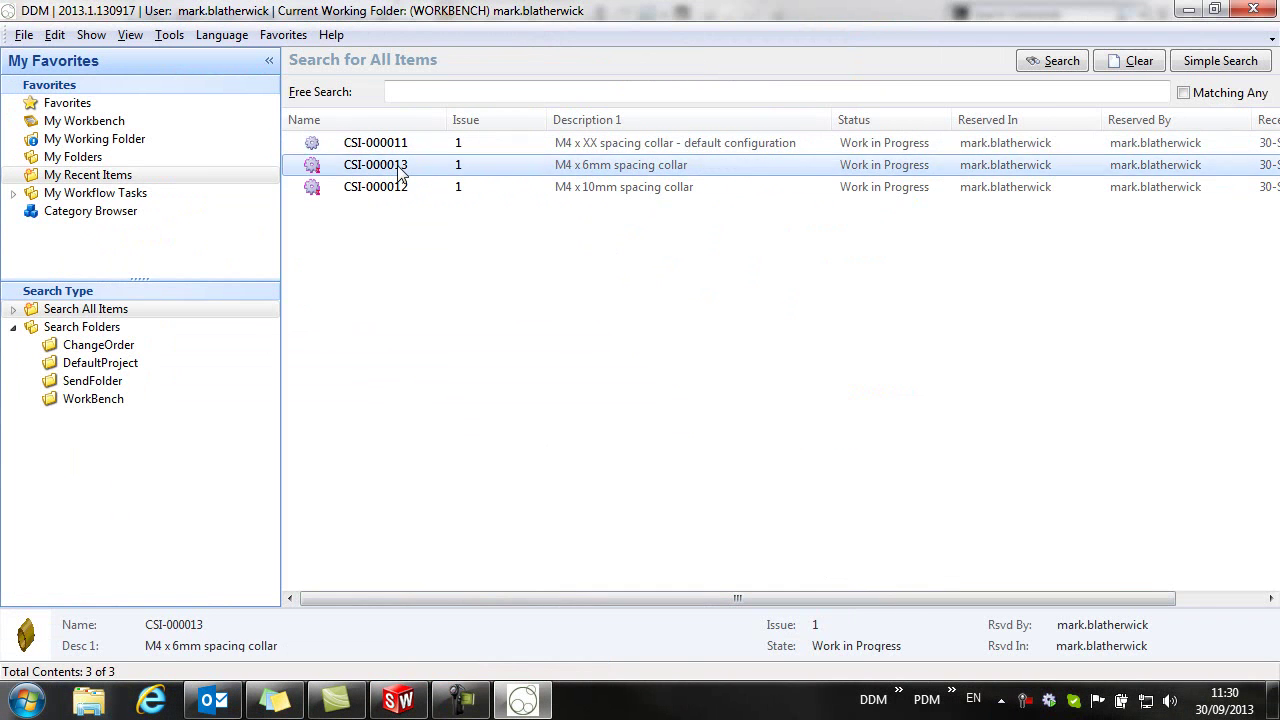
right_click(395, 172)
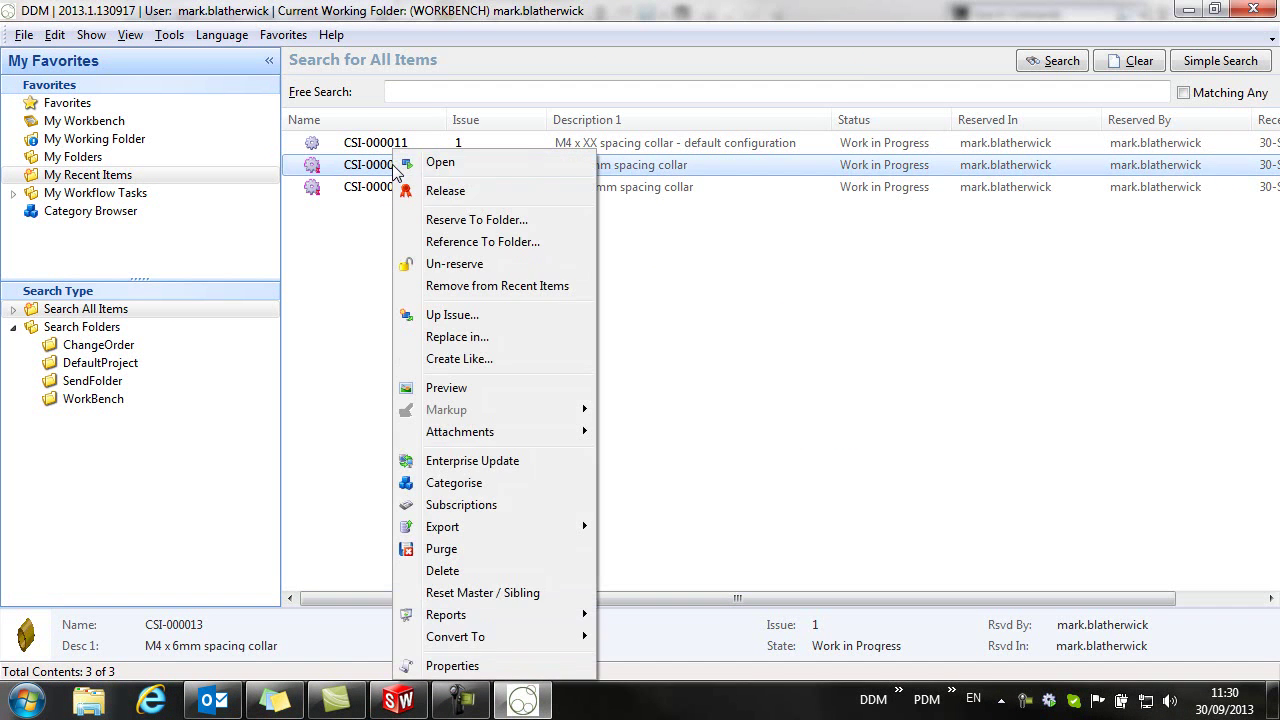
click(514, 666)
click(590, 160)
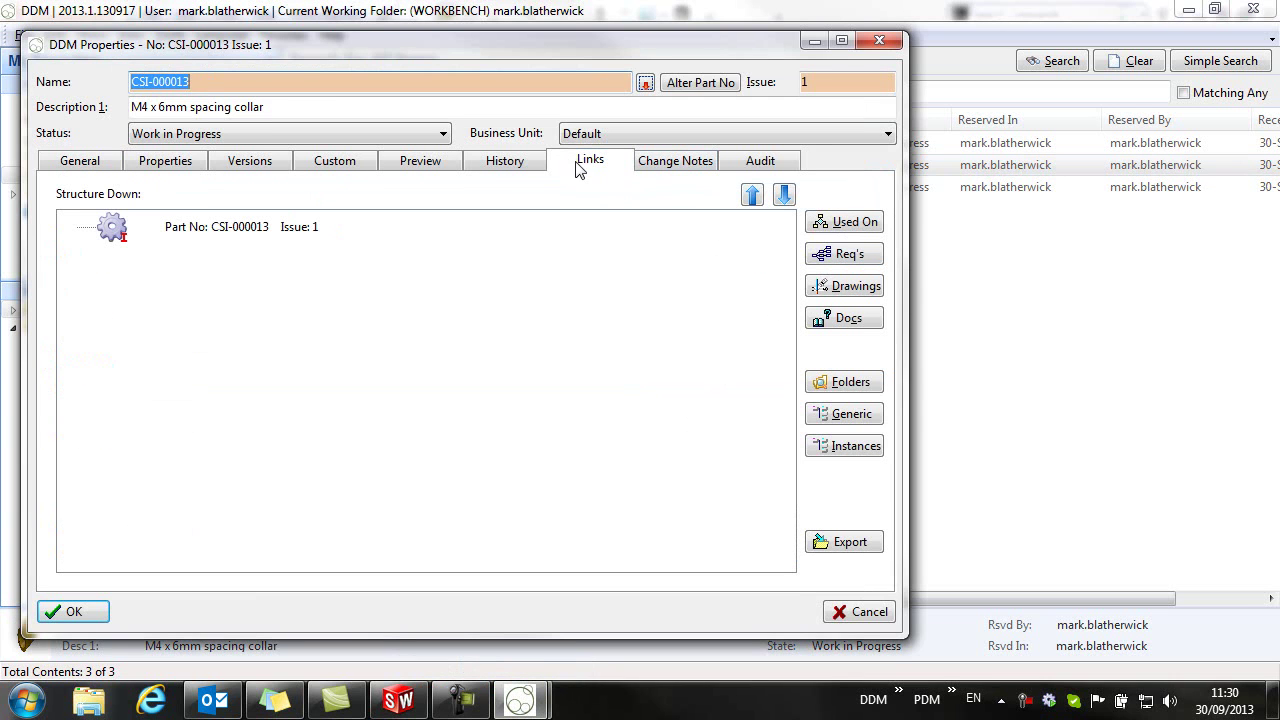
click(845, 418)
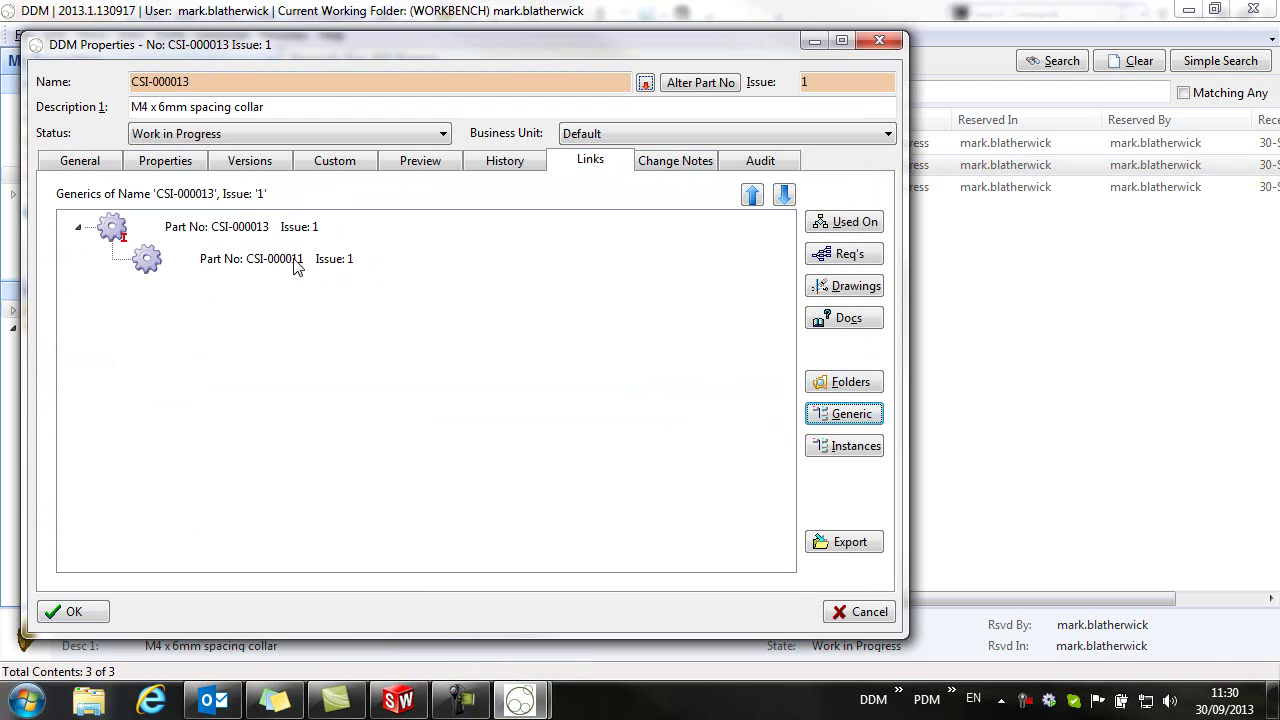
click(877, 612)
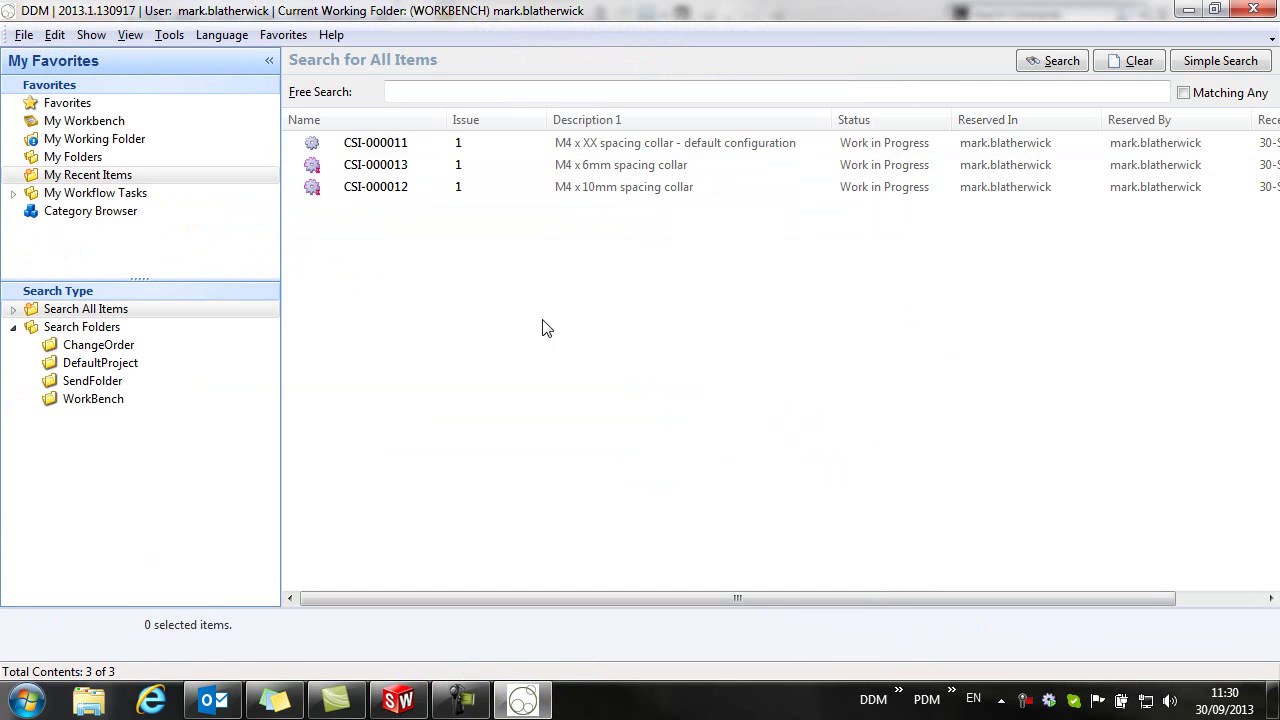
Open the 10mm collar CSI-000012 from DDM in SolidWorks, then close it.
double_click(597, 190)
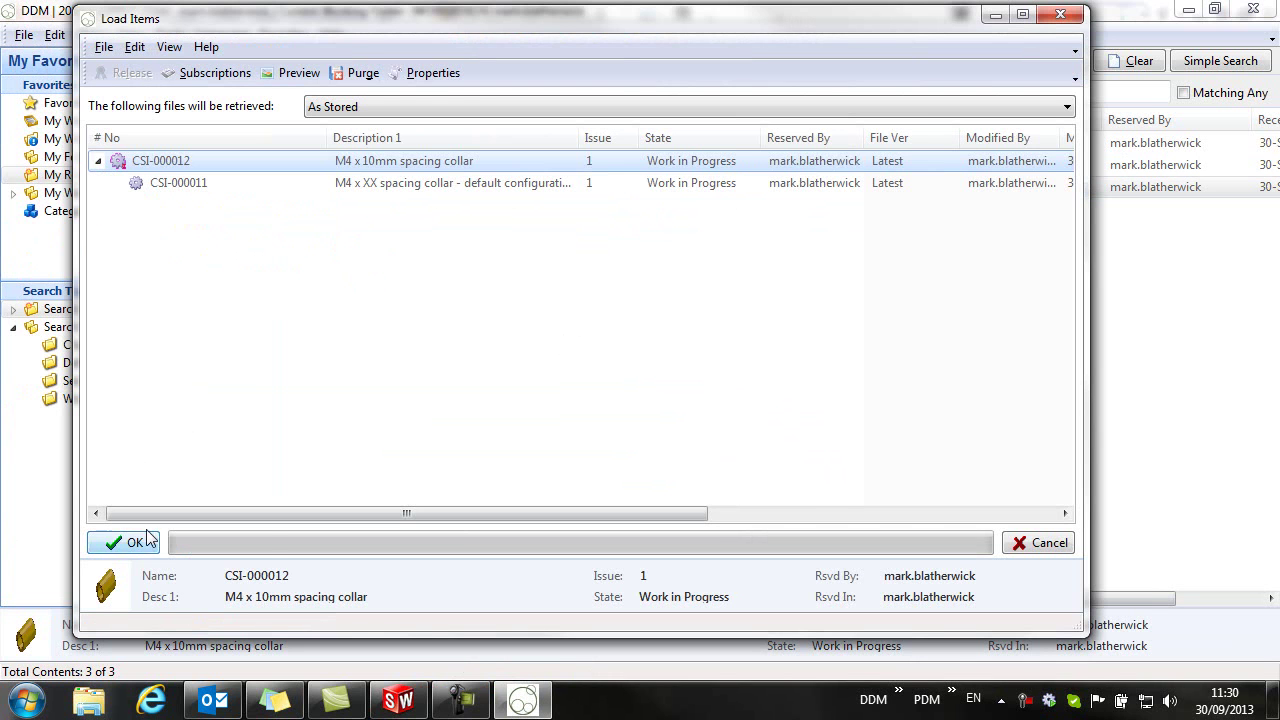
click(133, 543)
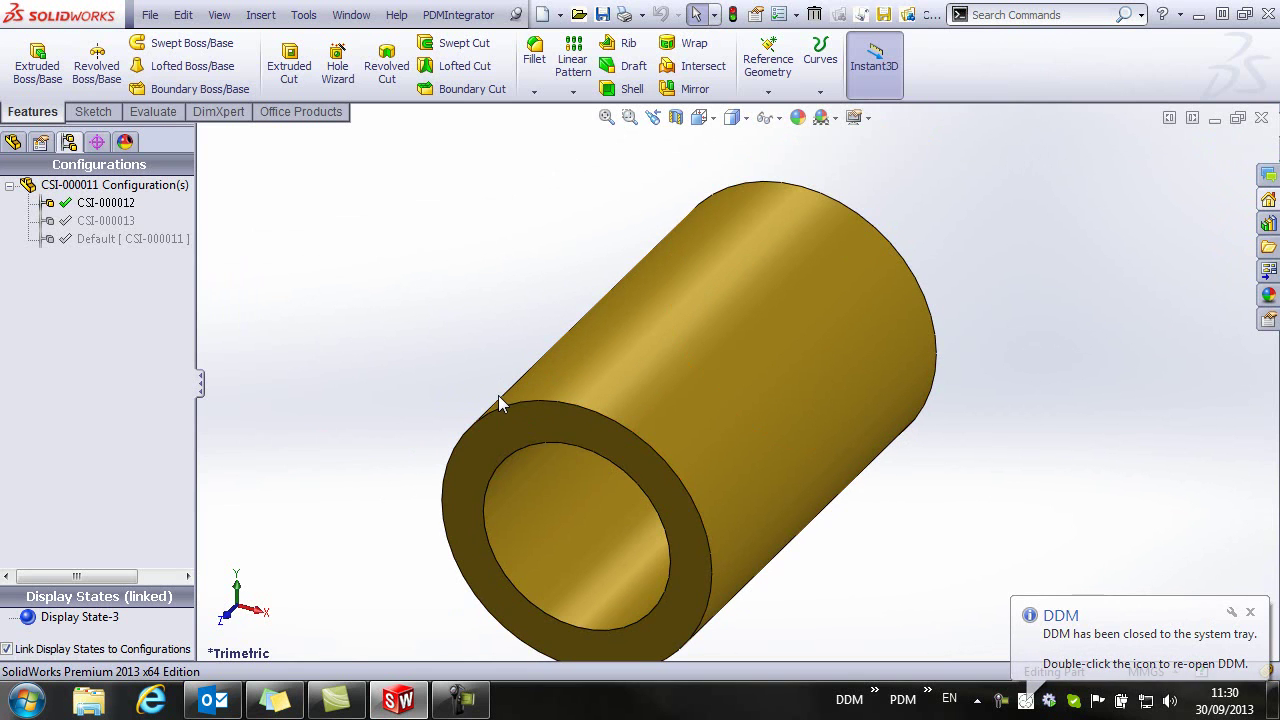
click(1261, 117)
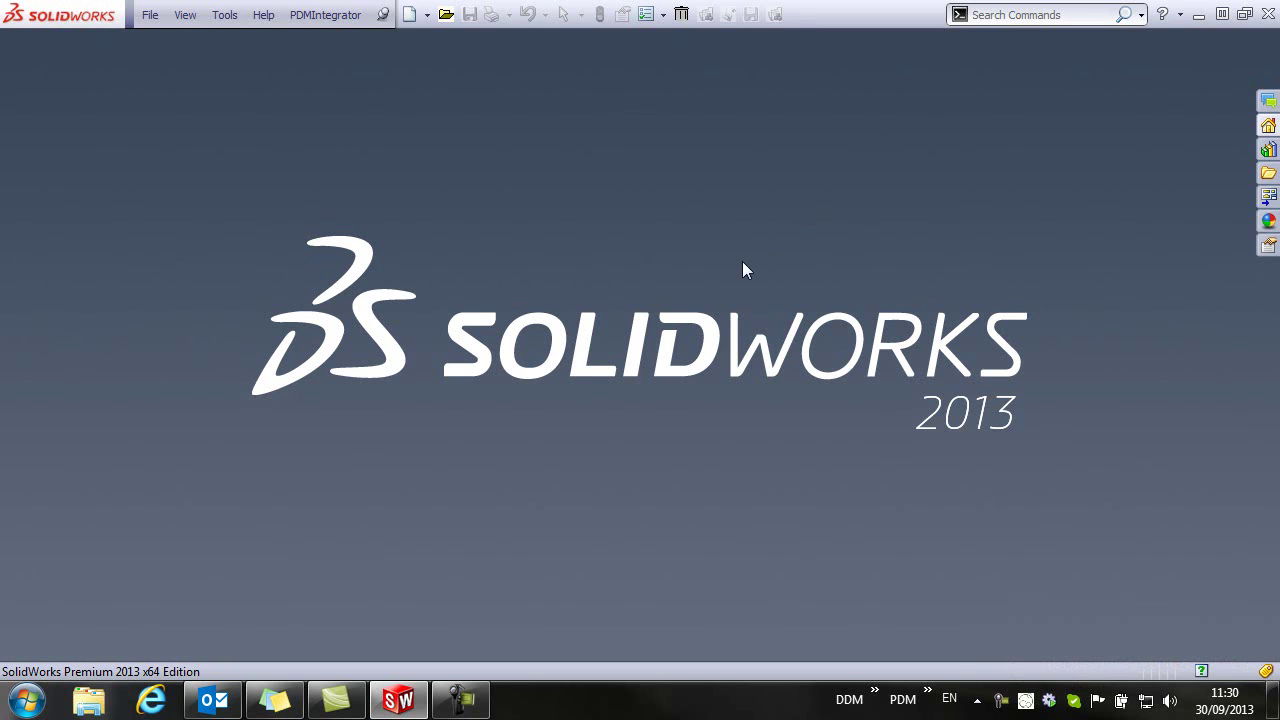
Load the generic collar CSI-000011 from the DDM vault and select its configurations root.
click(446, 14)
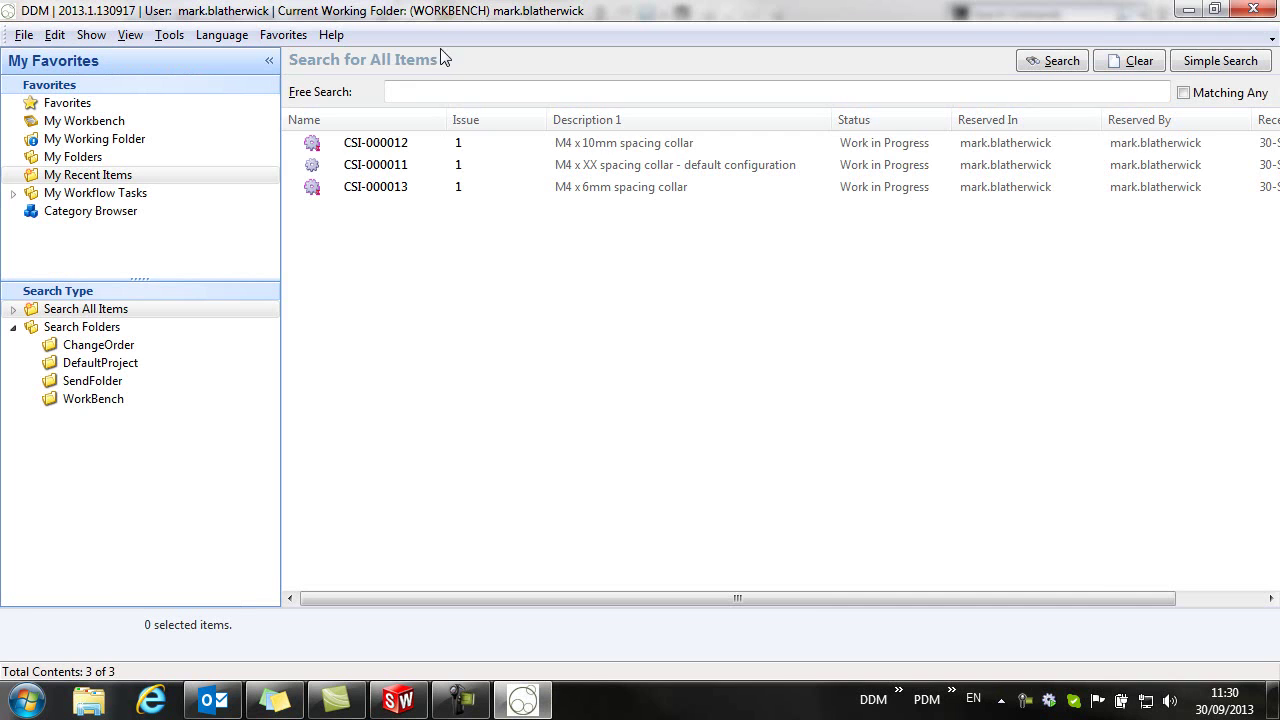
double_click(385, 164)
click(125, 542)
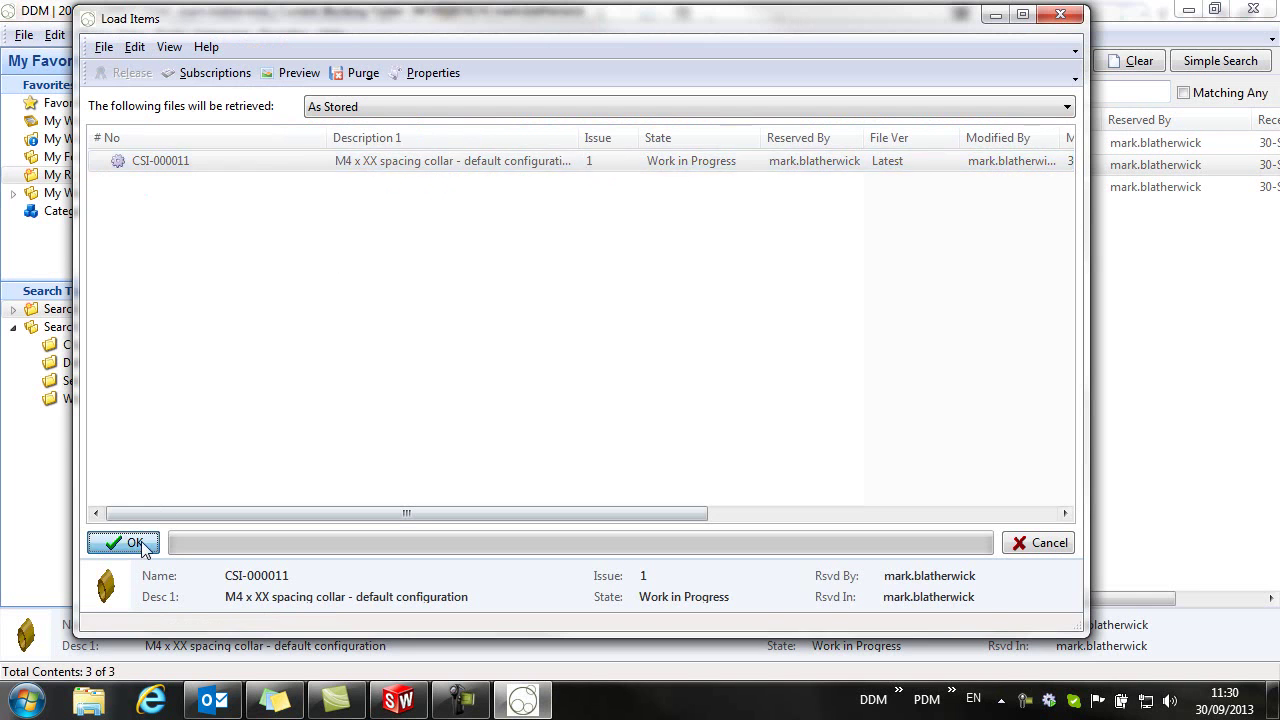
click(105, 187)
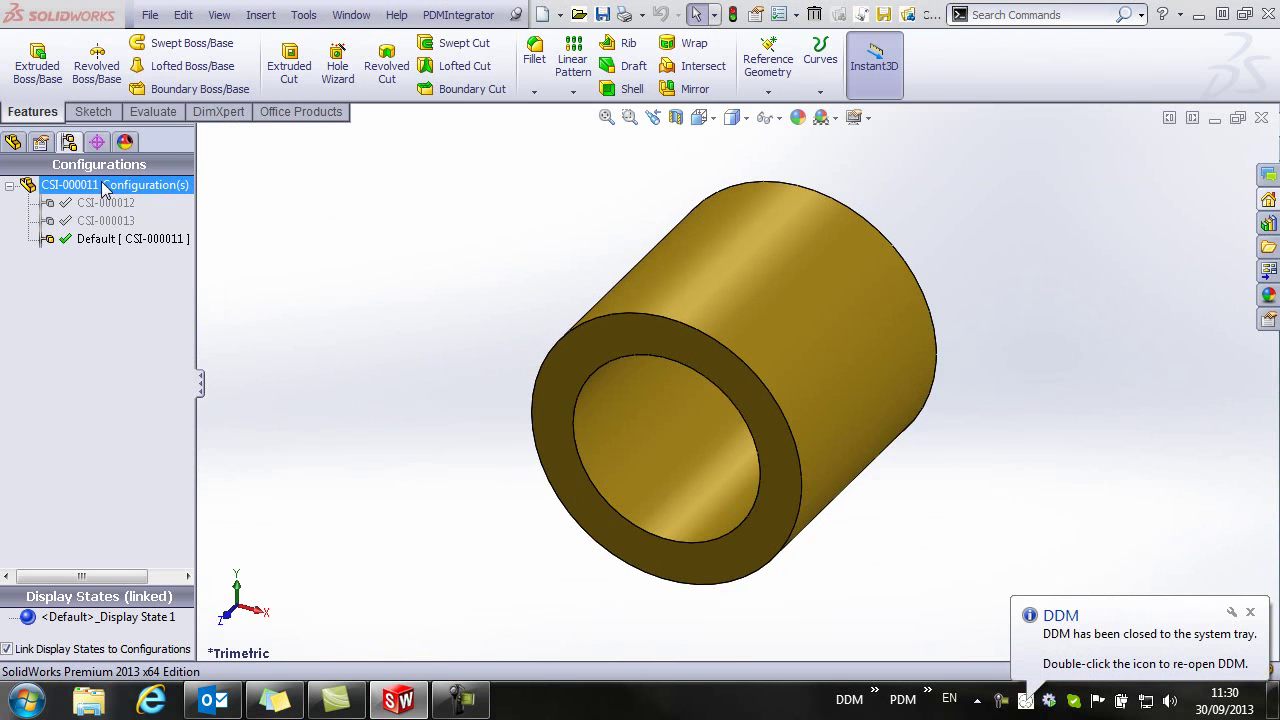
Start a new configuration and name it 'M4 x 20mm spacing collar'.
right_click(124, 192)
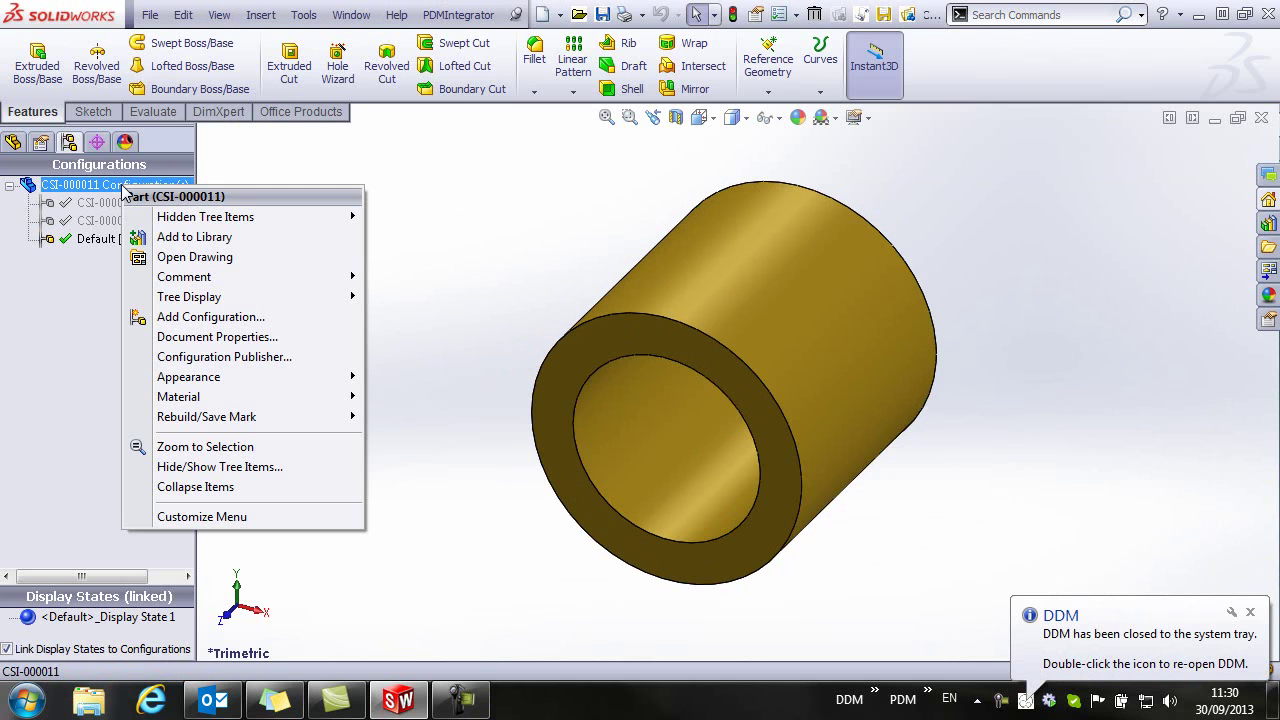
click(245, 320)
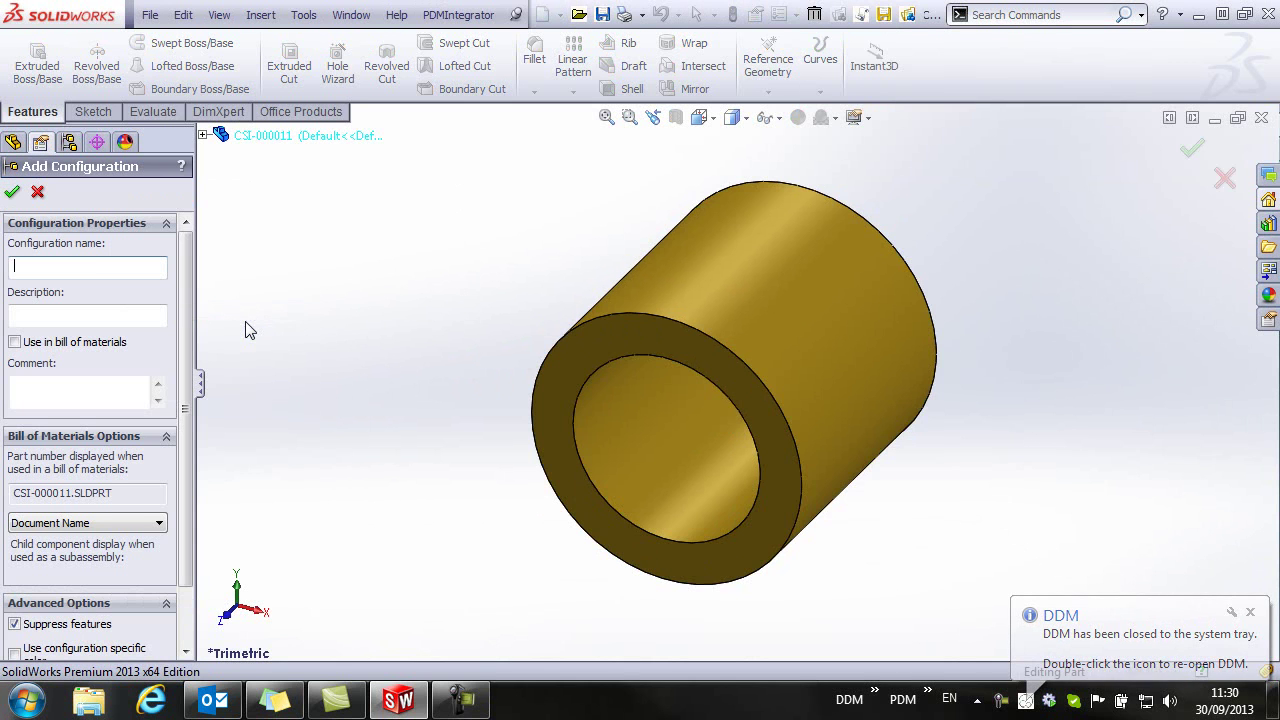
click(86, 269)
text(M4 x 6mm spacing collar)
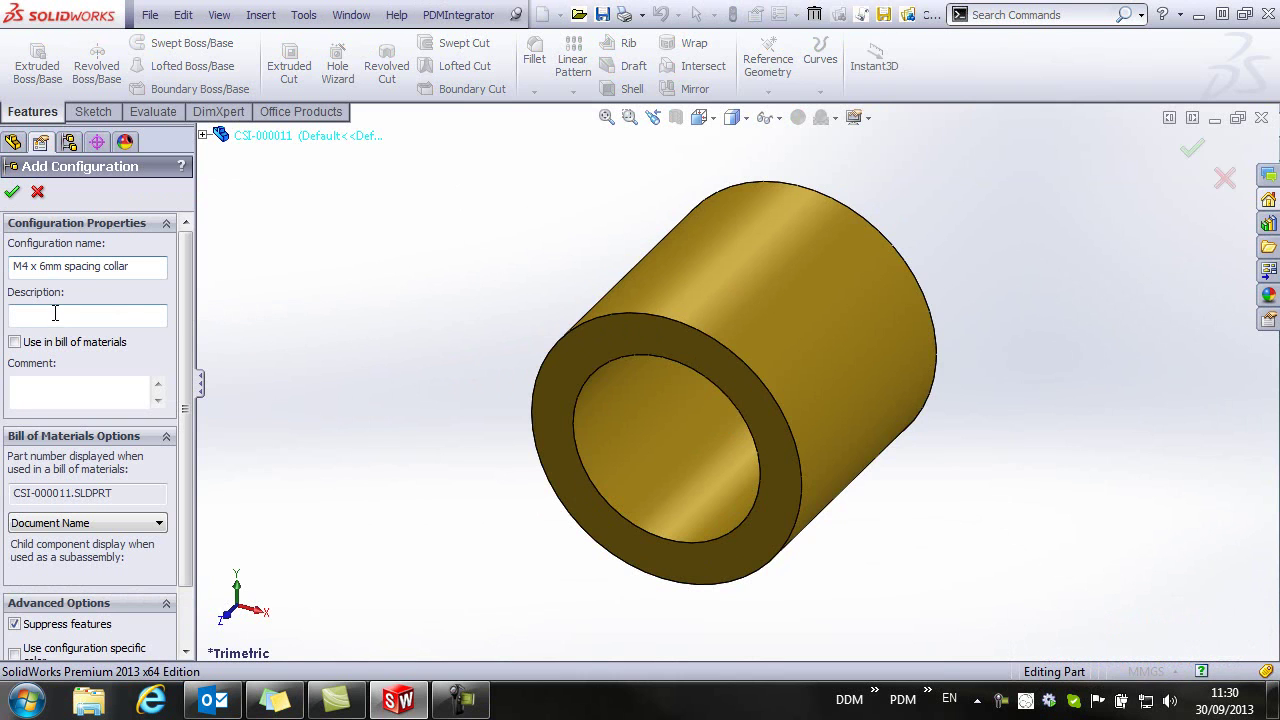
click(44, 266)
key(BackSpace)
text(10)
click(46, 266)
key(BackSpace)
text(2)
Copy the name into the description, use Configuration Name as BOM part number, and confirm.
drag(140, 266, 3, 267)
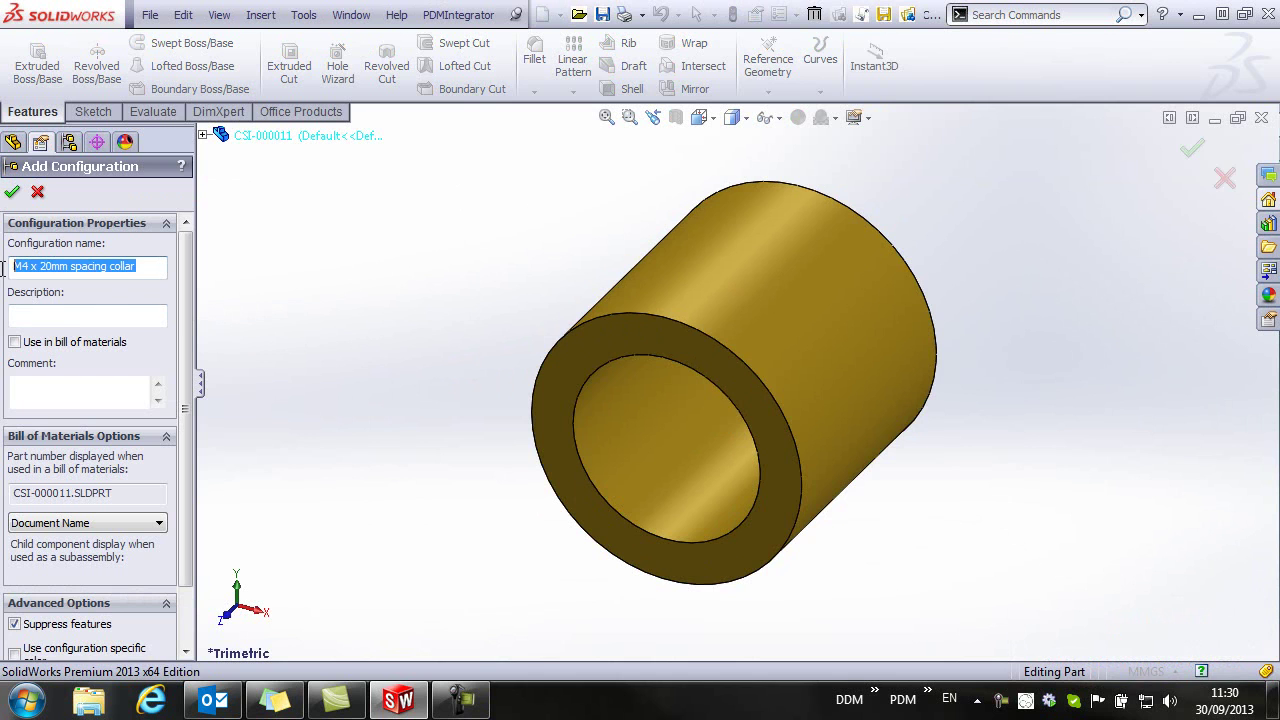
key(ctrl+c)
click(30, 314)
key(ctrl+v)
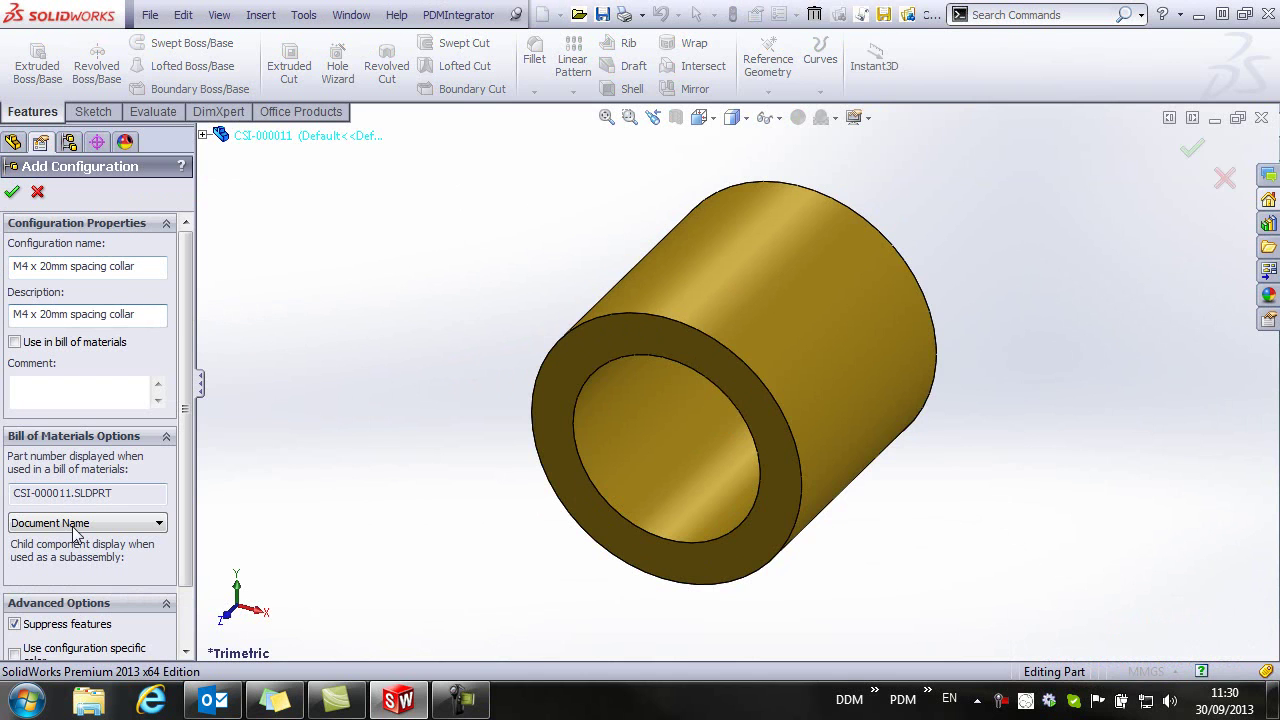
click(76, 526)
click(57, 554)
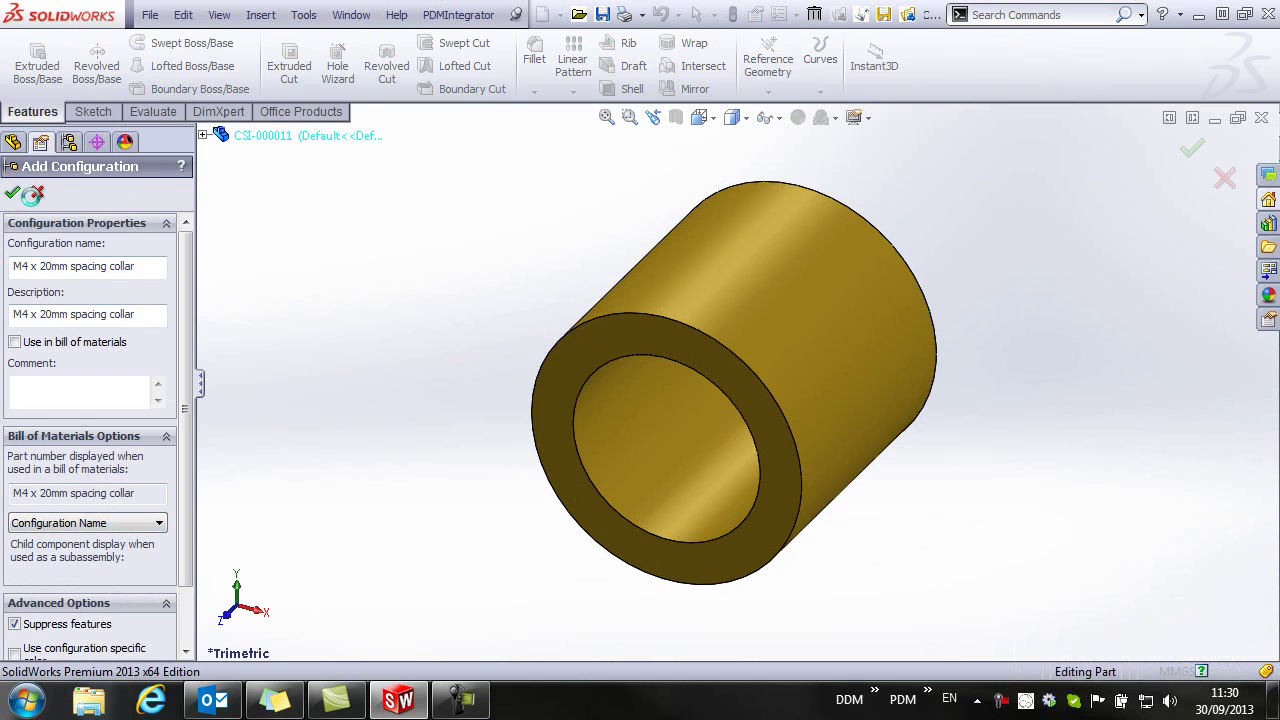
click(12, 191)
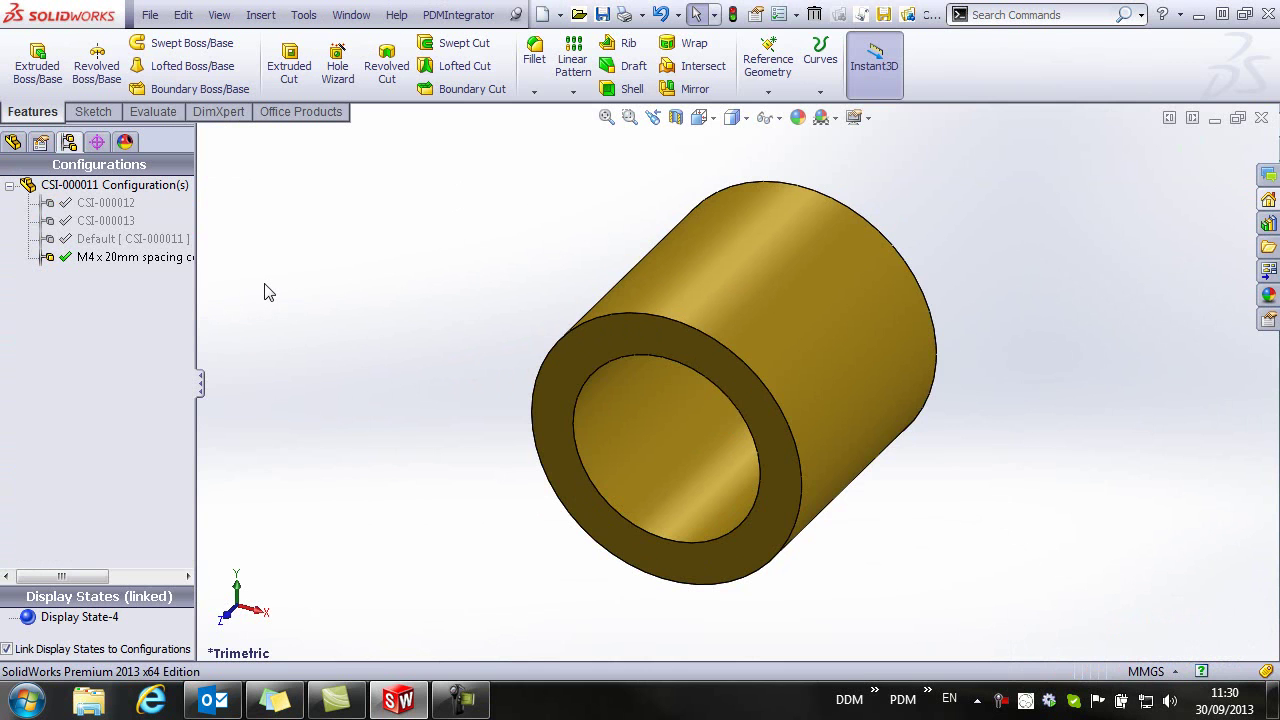
Change Boss-Extrude1's depth to 20mm for this configuration only, then zoom to fit.
right_click(766, 273)
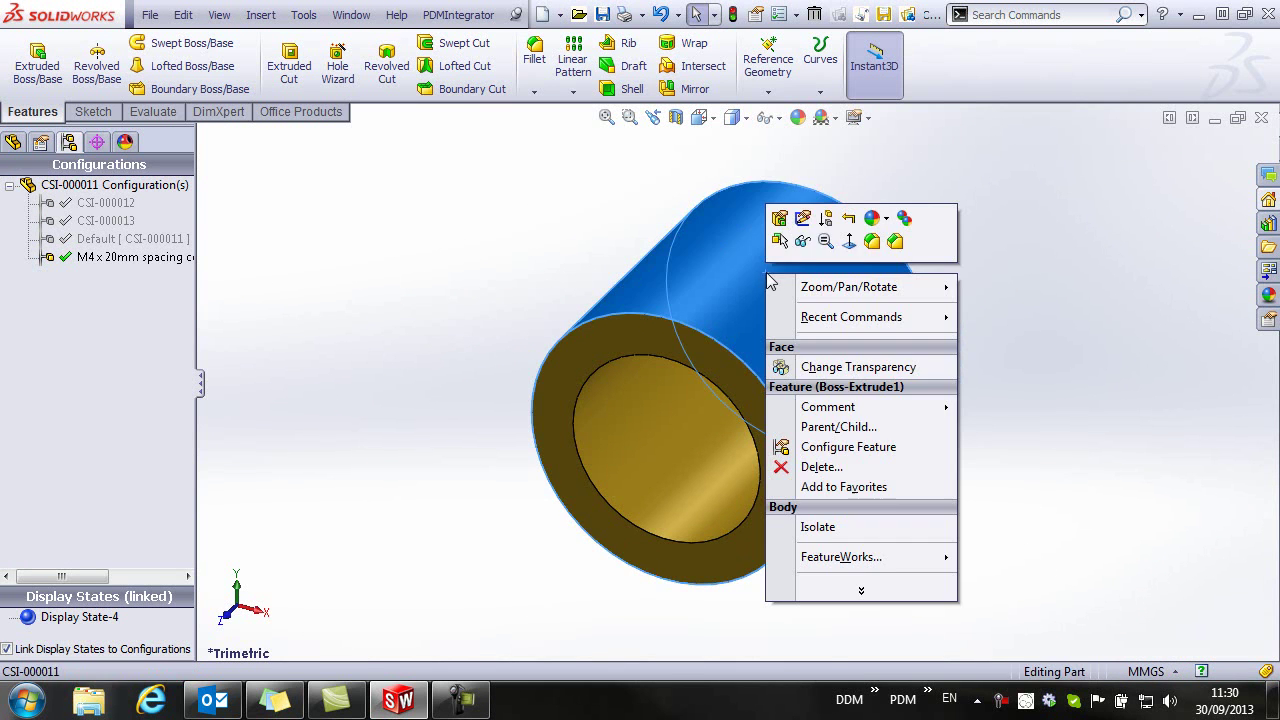
click(783, 222)
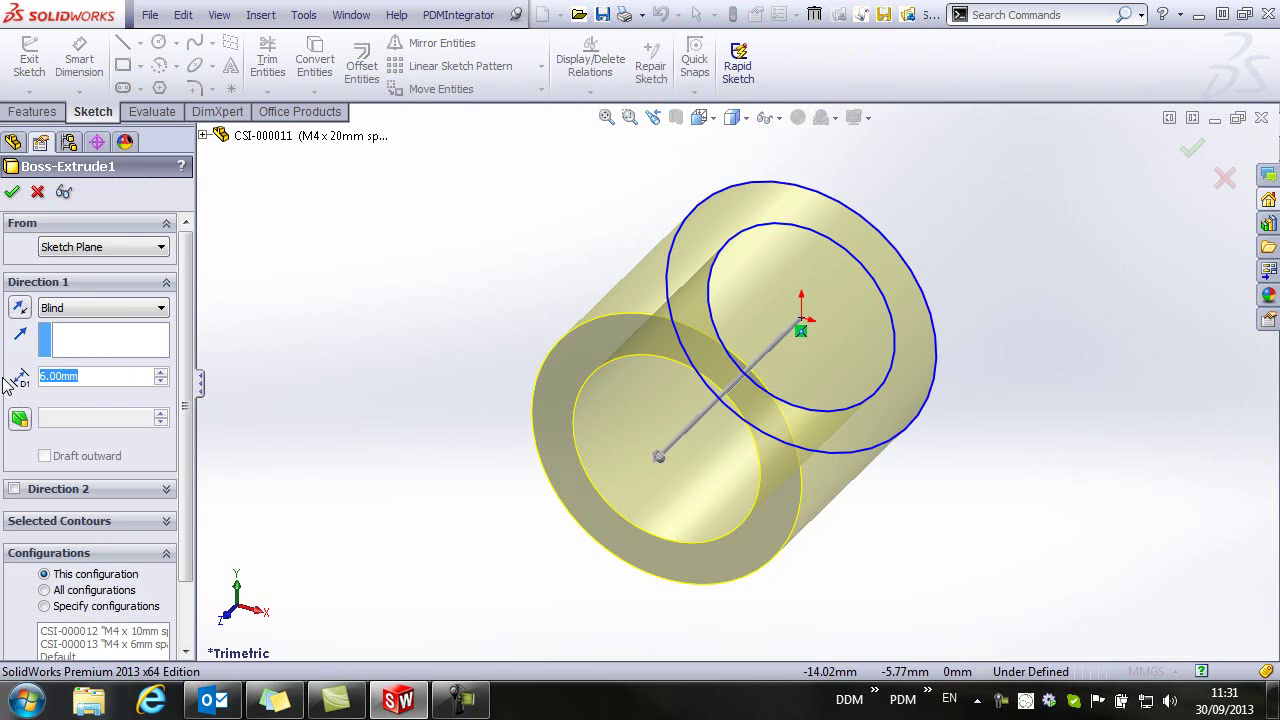
text(20mm)
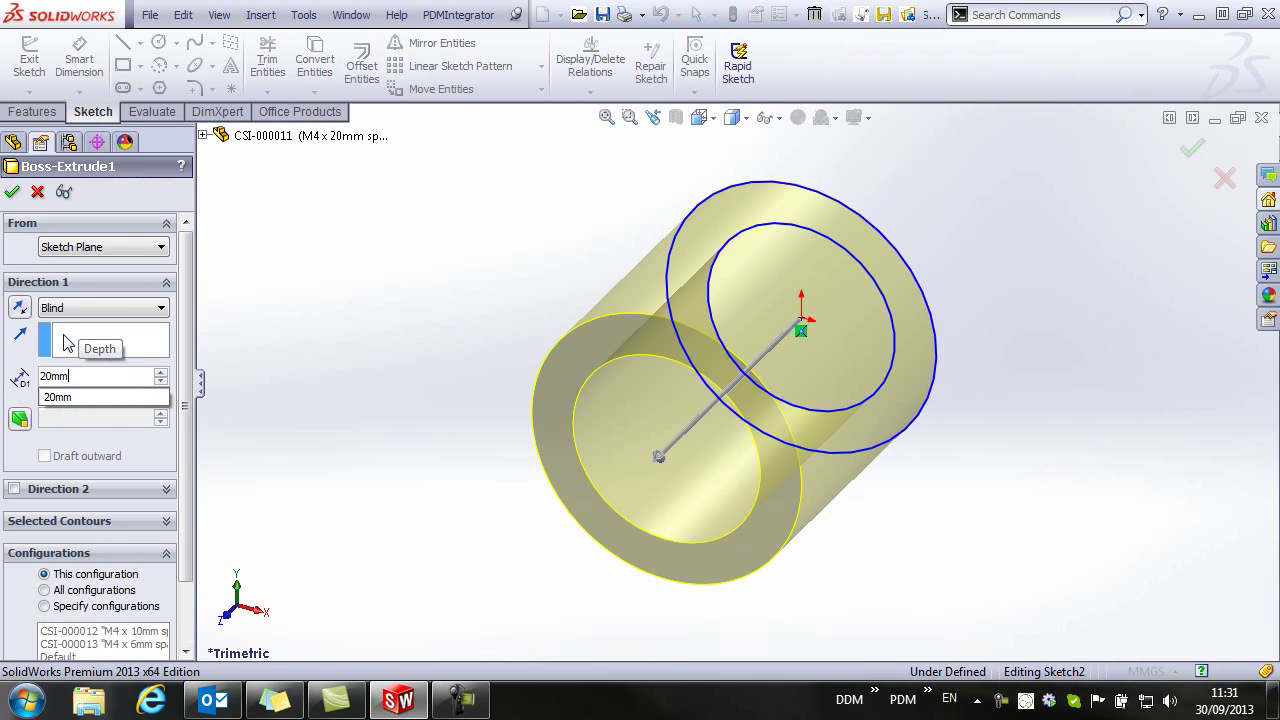
key(Return)
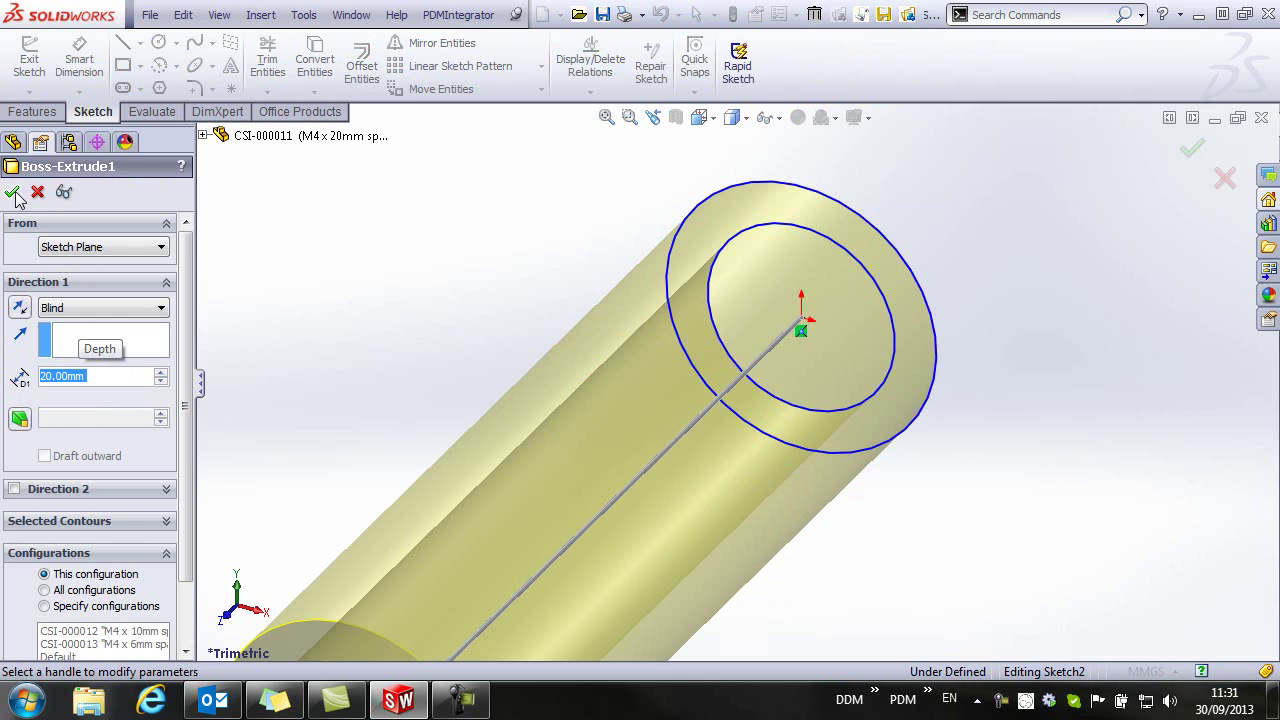
key(Return)
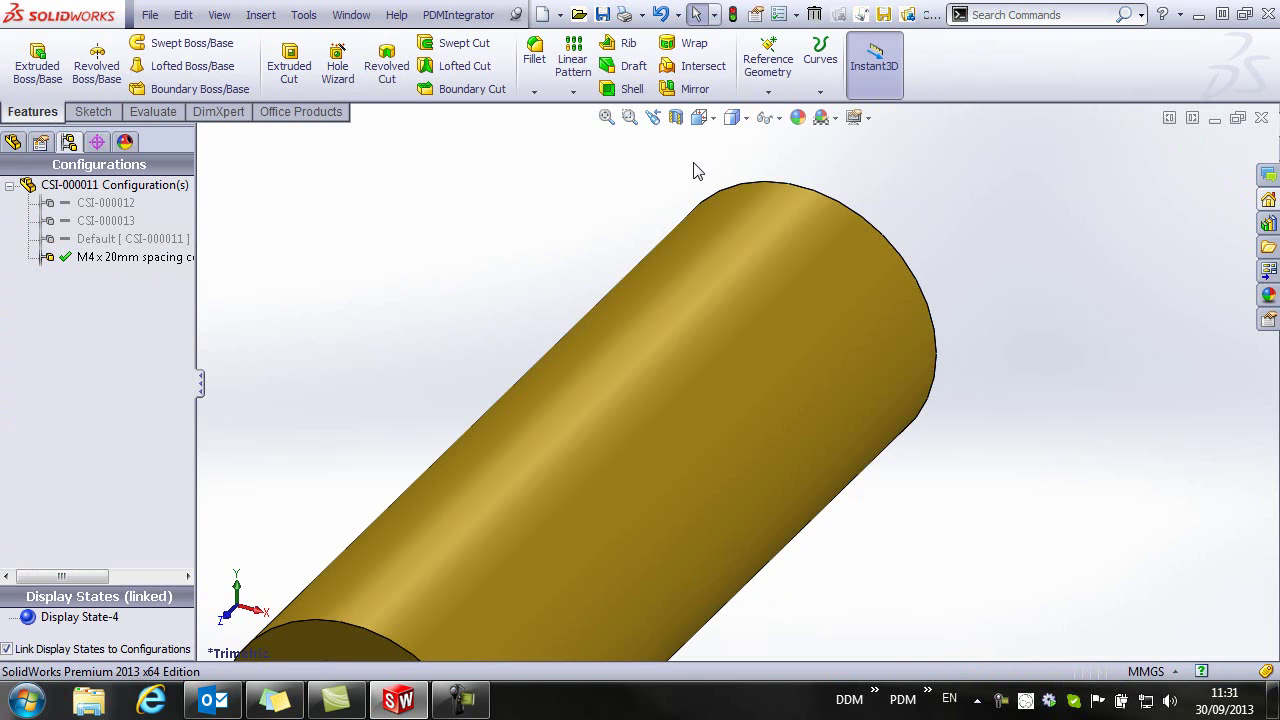
click(606, 117)
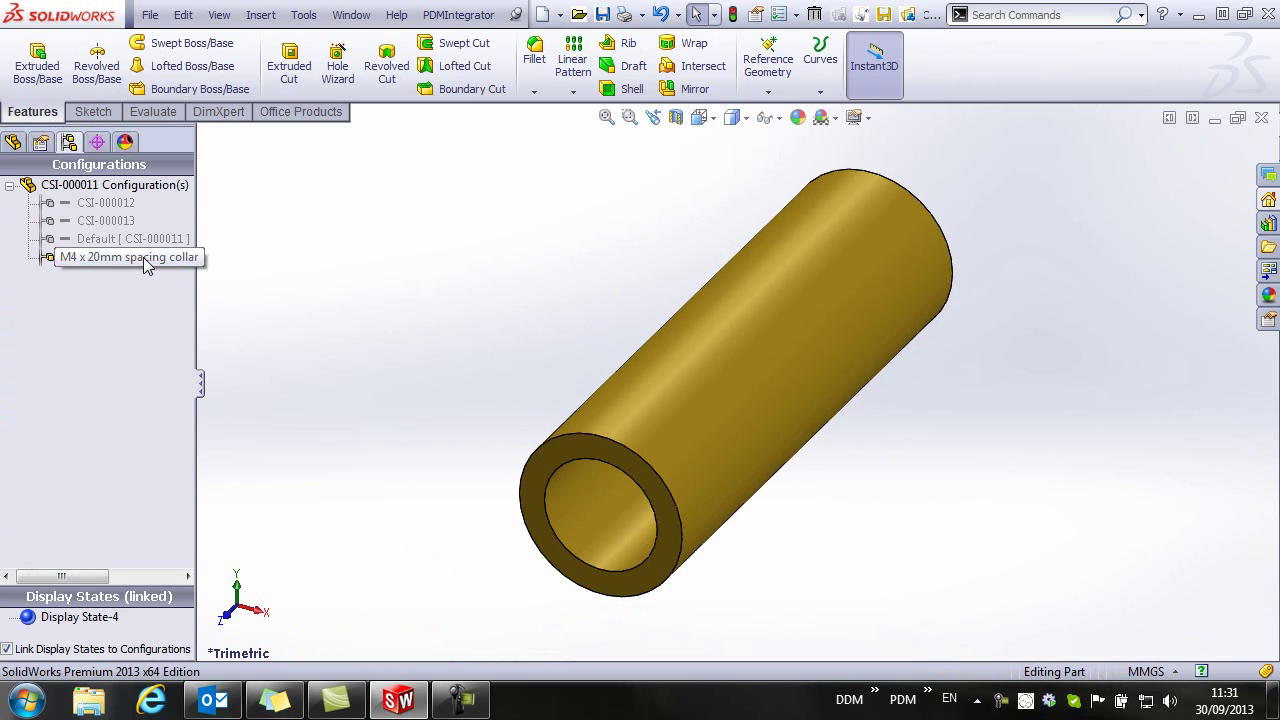
Save the current configuration to DDM as CSI-000014, 'M4 x 20mm spacing collar', type CSI Parts and Assemblies.
click(466, 15)
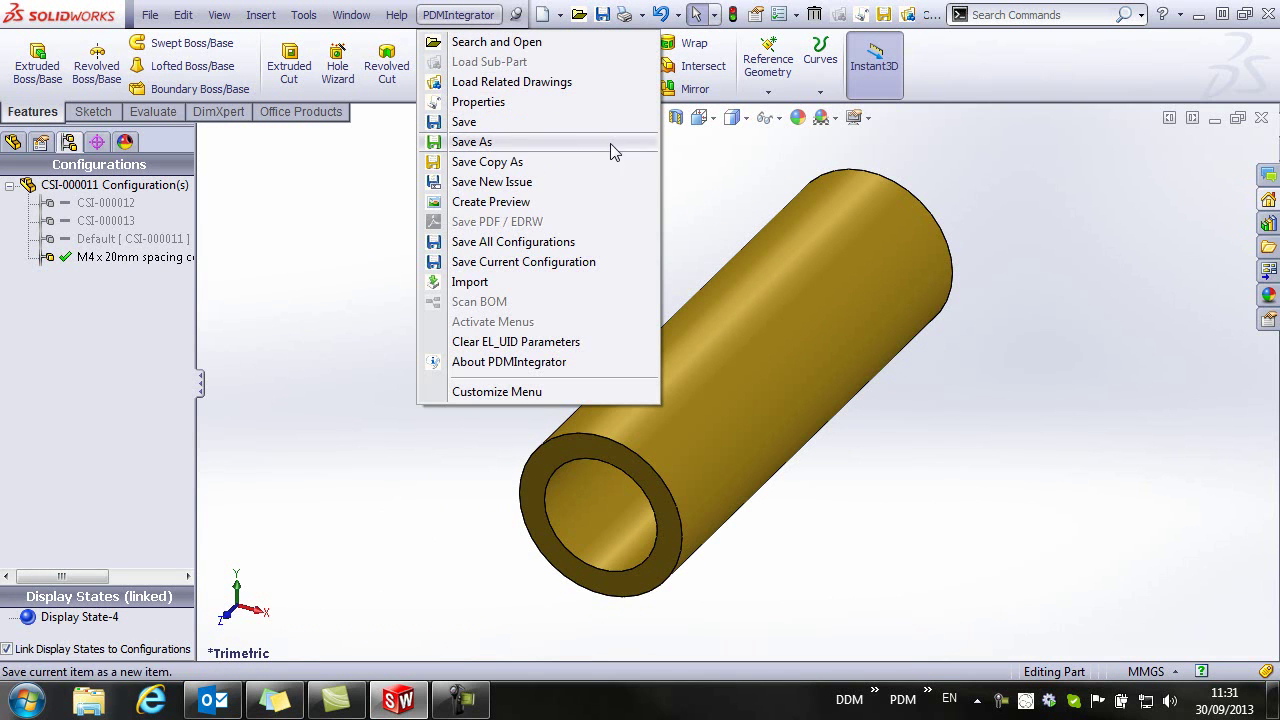
click(538, 265)
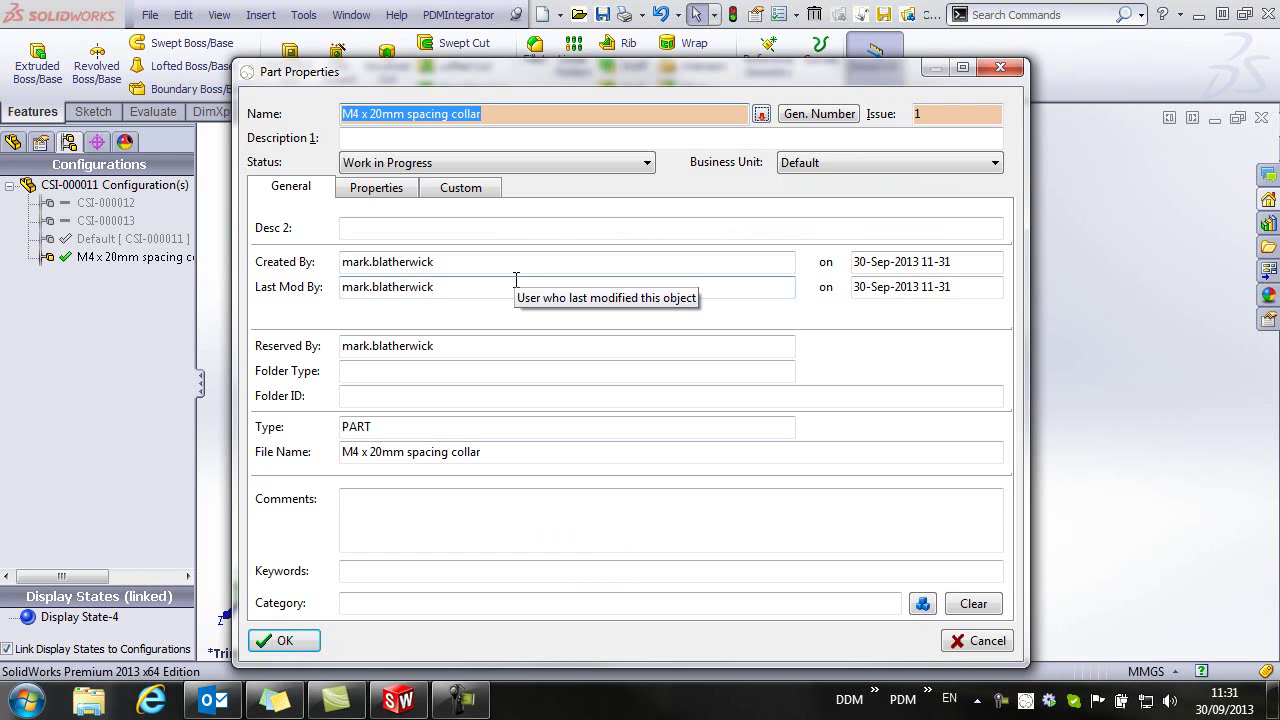
click(761, 114)
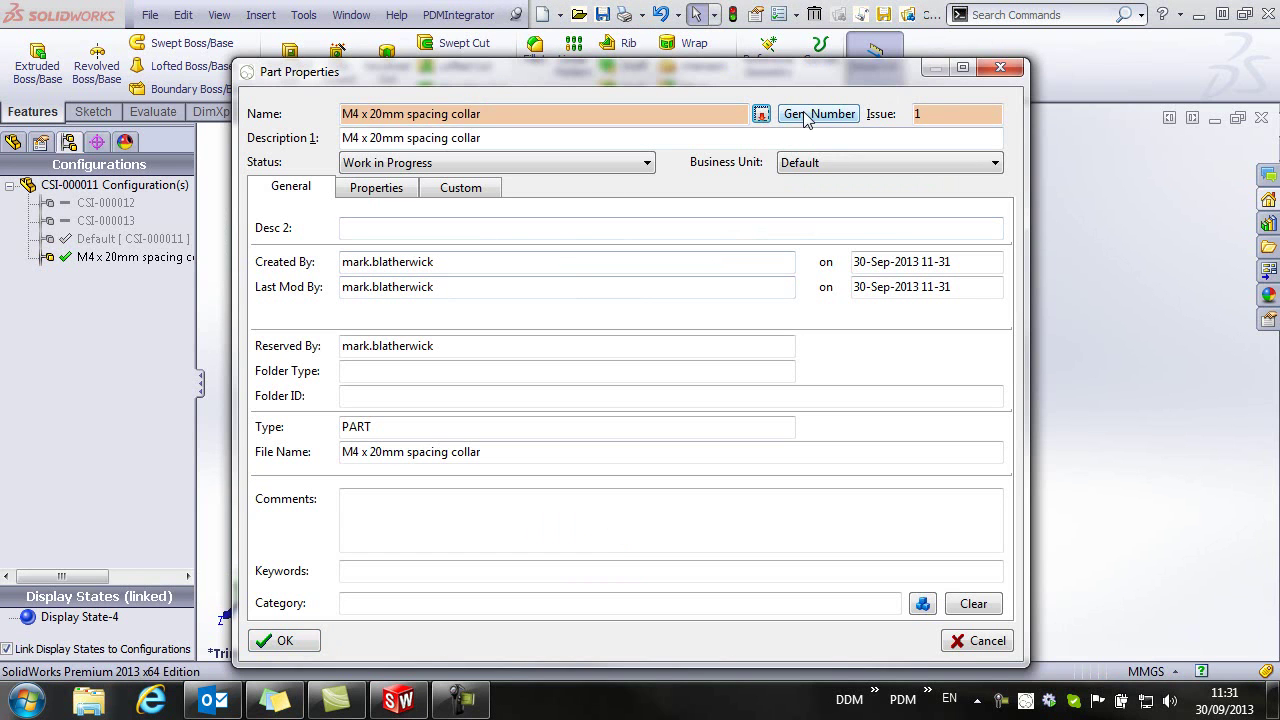
click(806, 114)
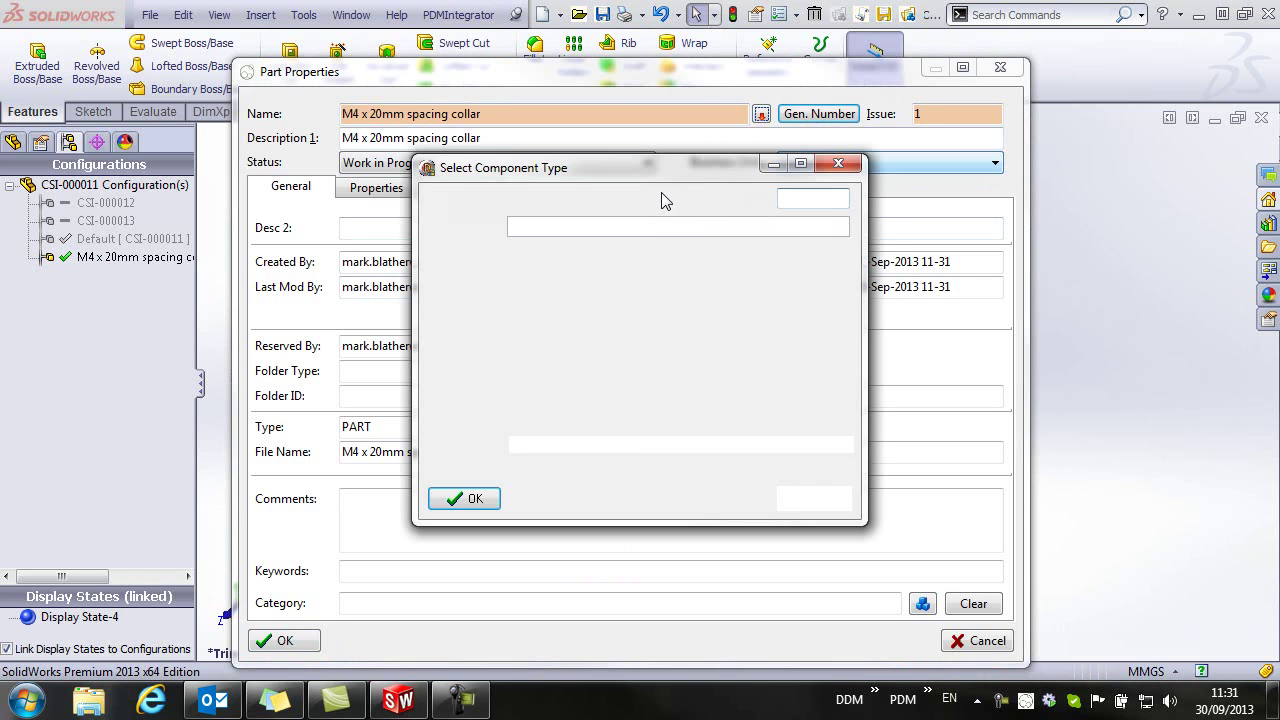
click(650, 228)
click(568, 247)
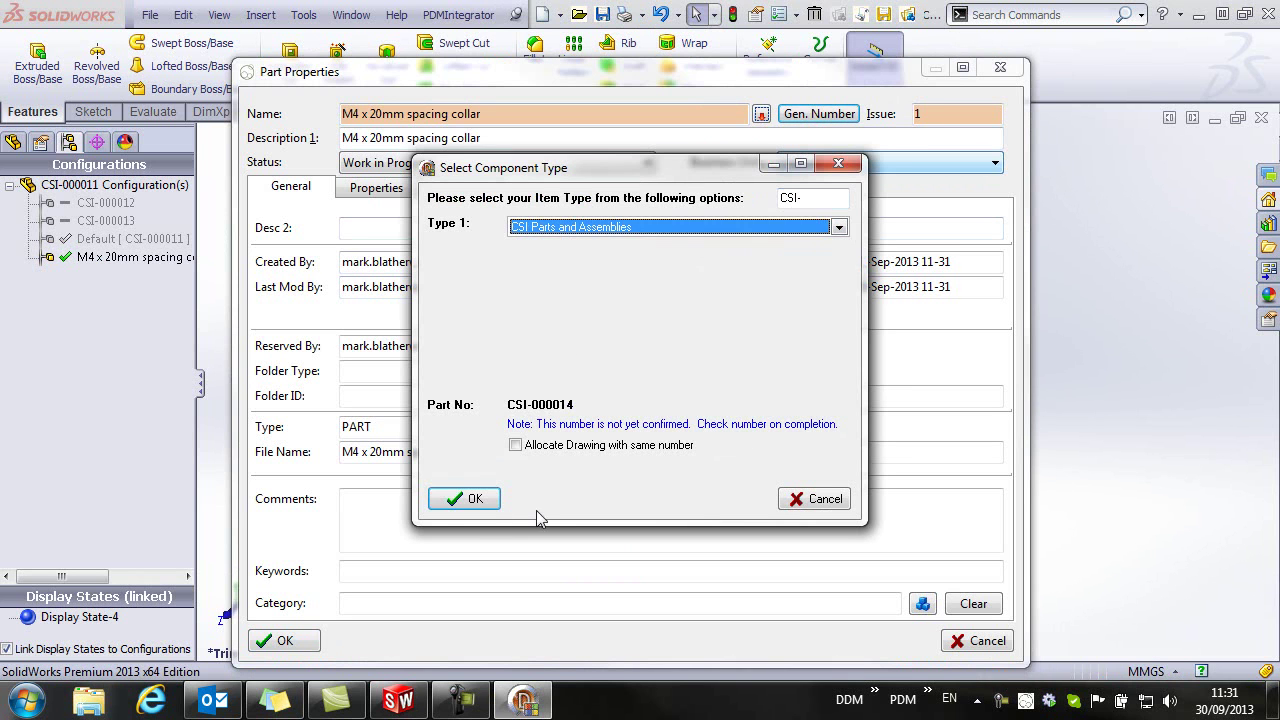
click(472, 498)
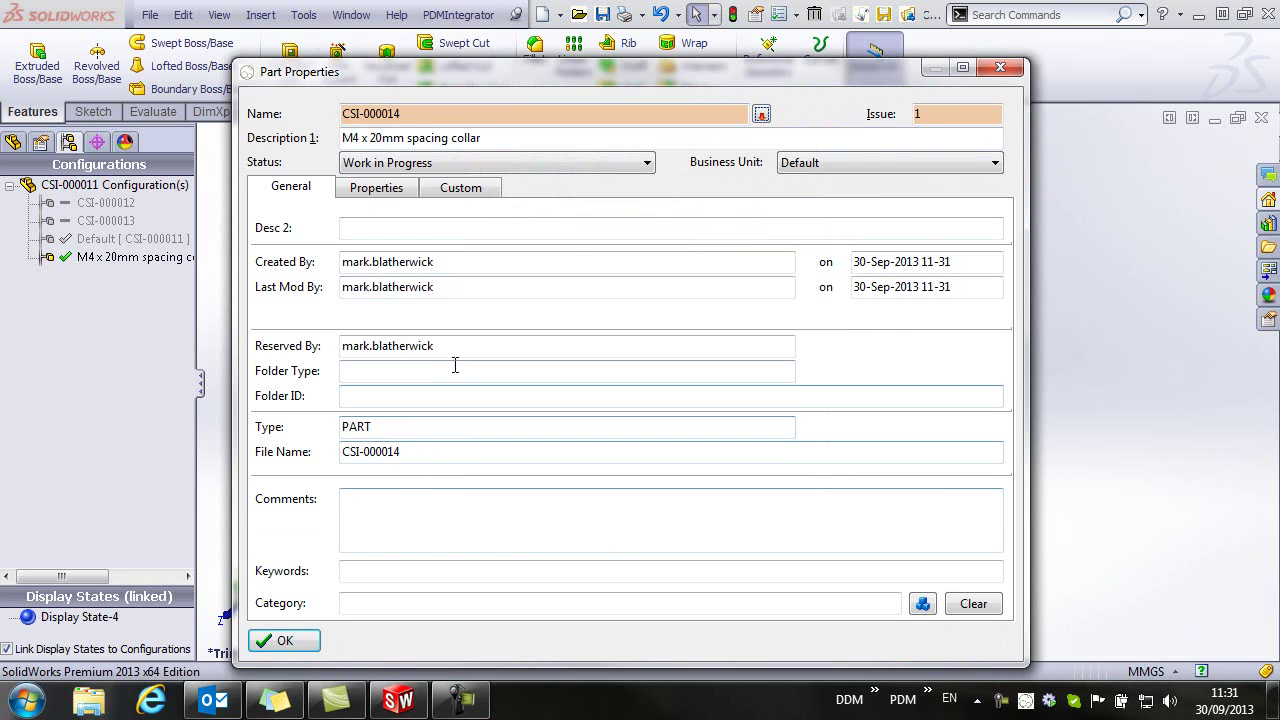
click(285, 640)
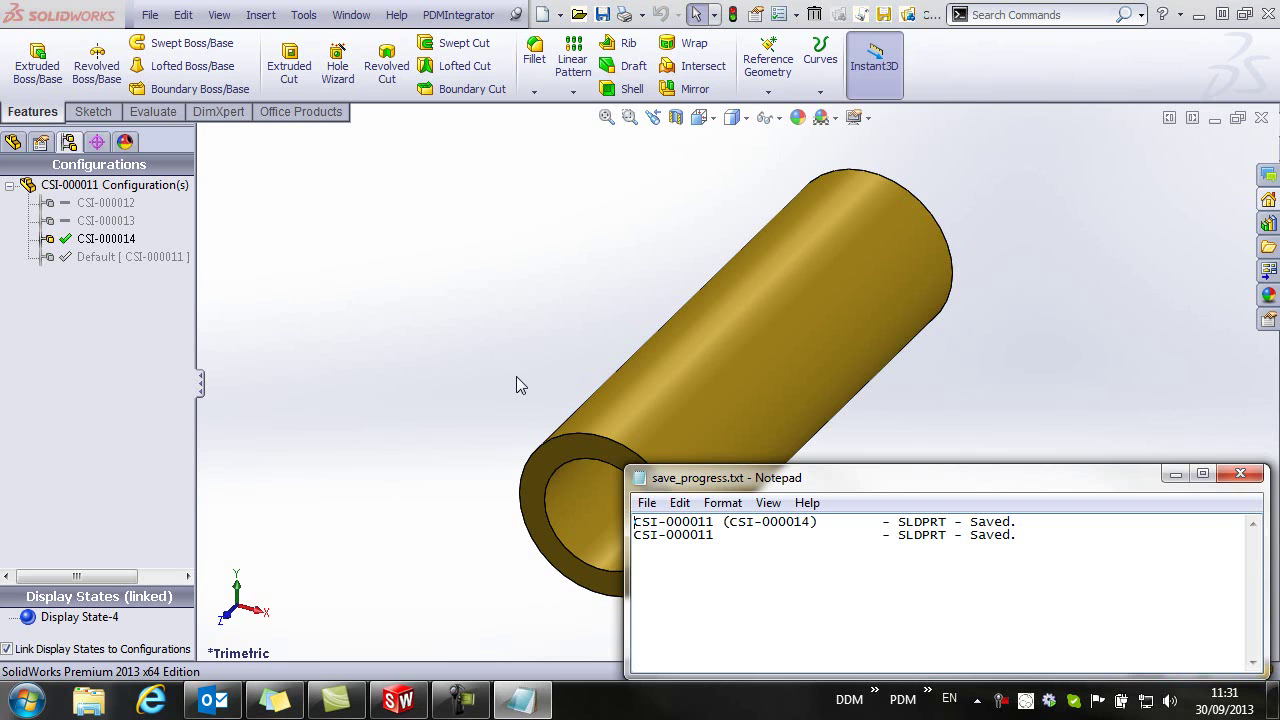
Close the save log, find CSI-000011 in DDM and list its linked instances CSI-000012 to CSI-000014.
click(1240, 473)
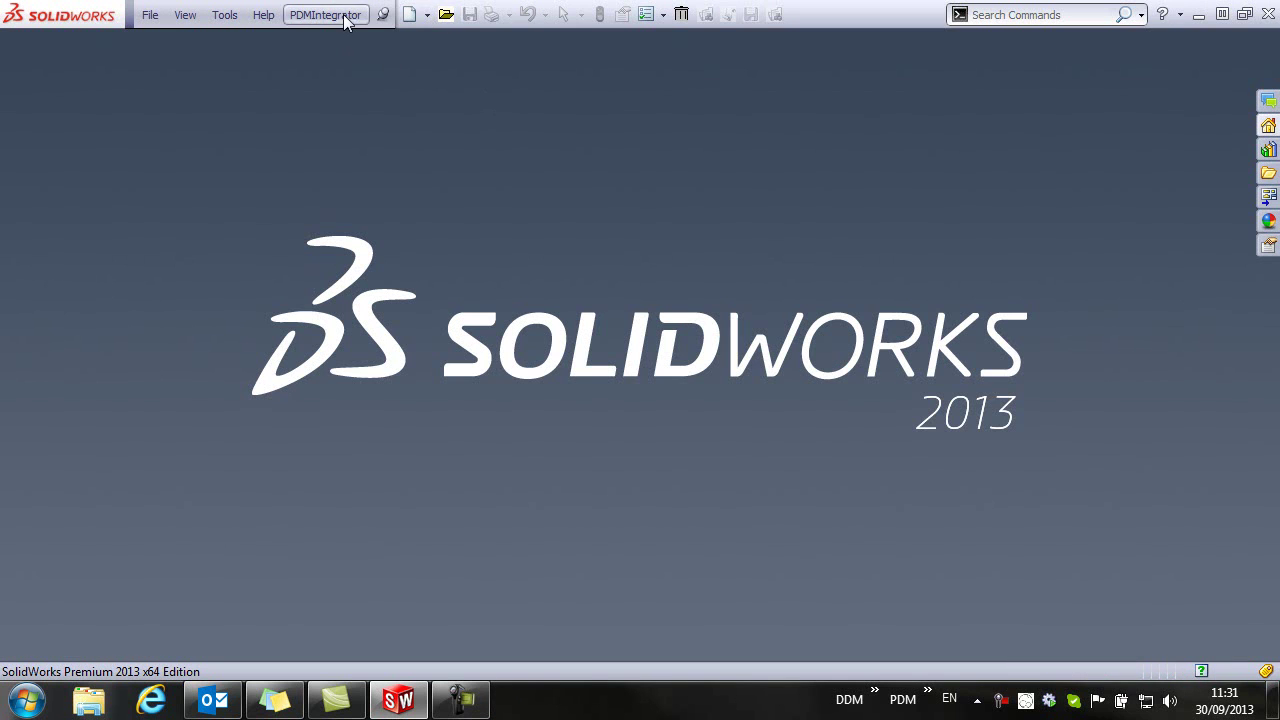
click(340, 15)
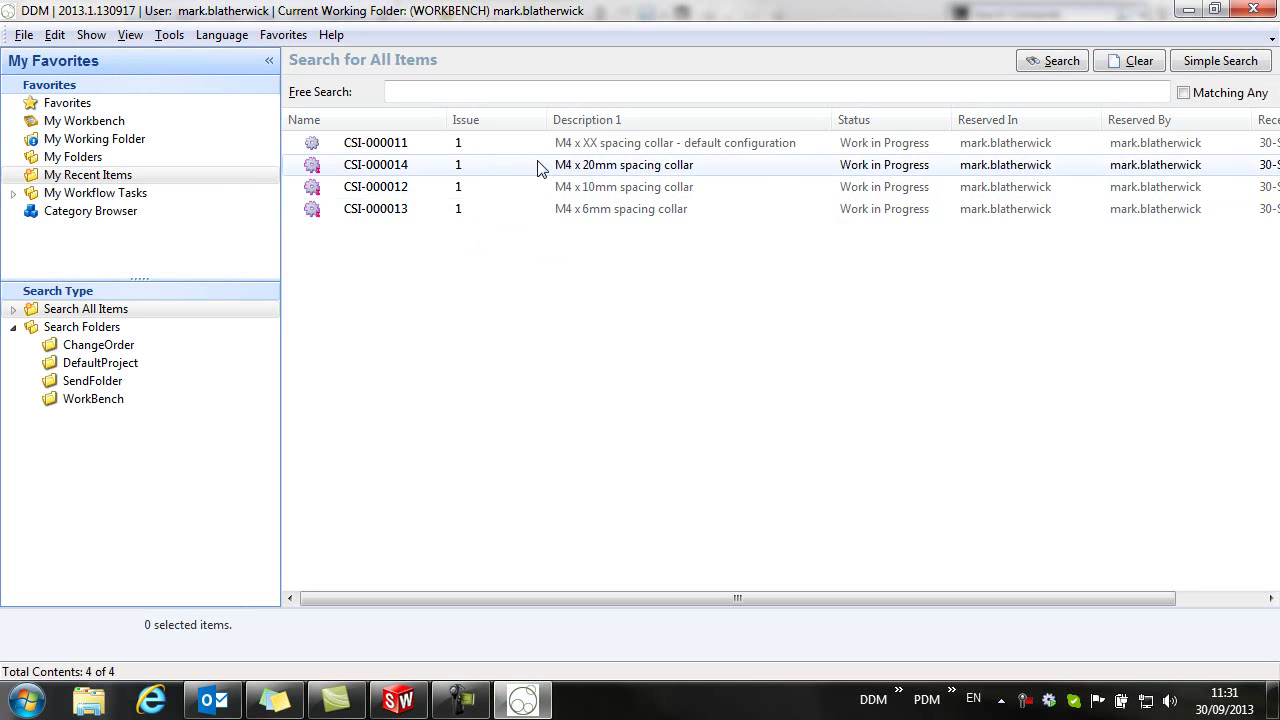
click(417, 144)
right_click(417, 145)
click(470, 658)
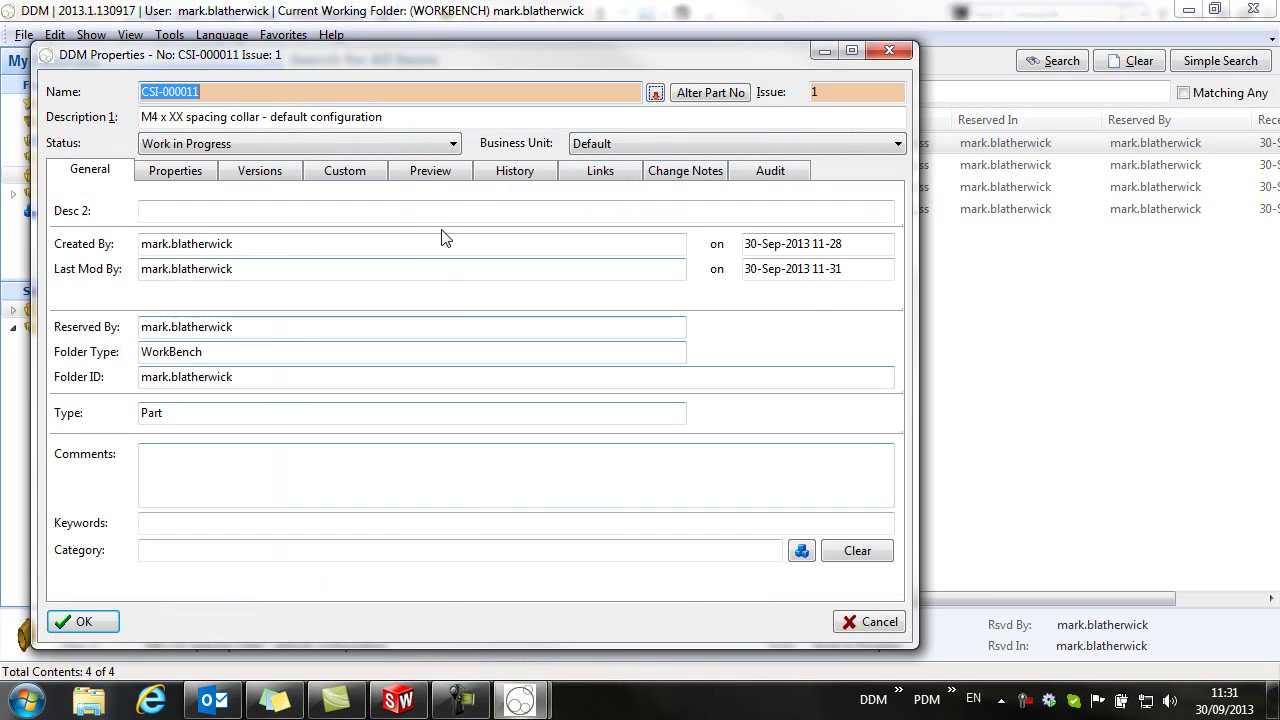
click(588, 175)
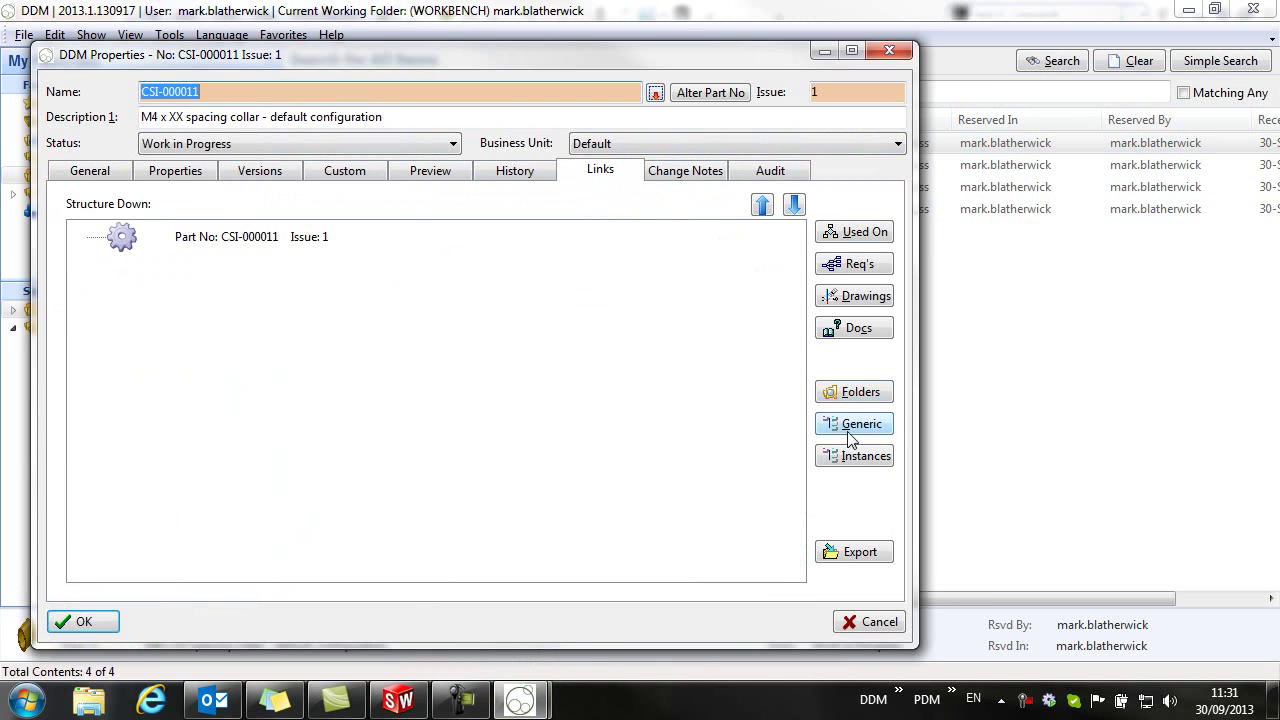
click(858, 457)
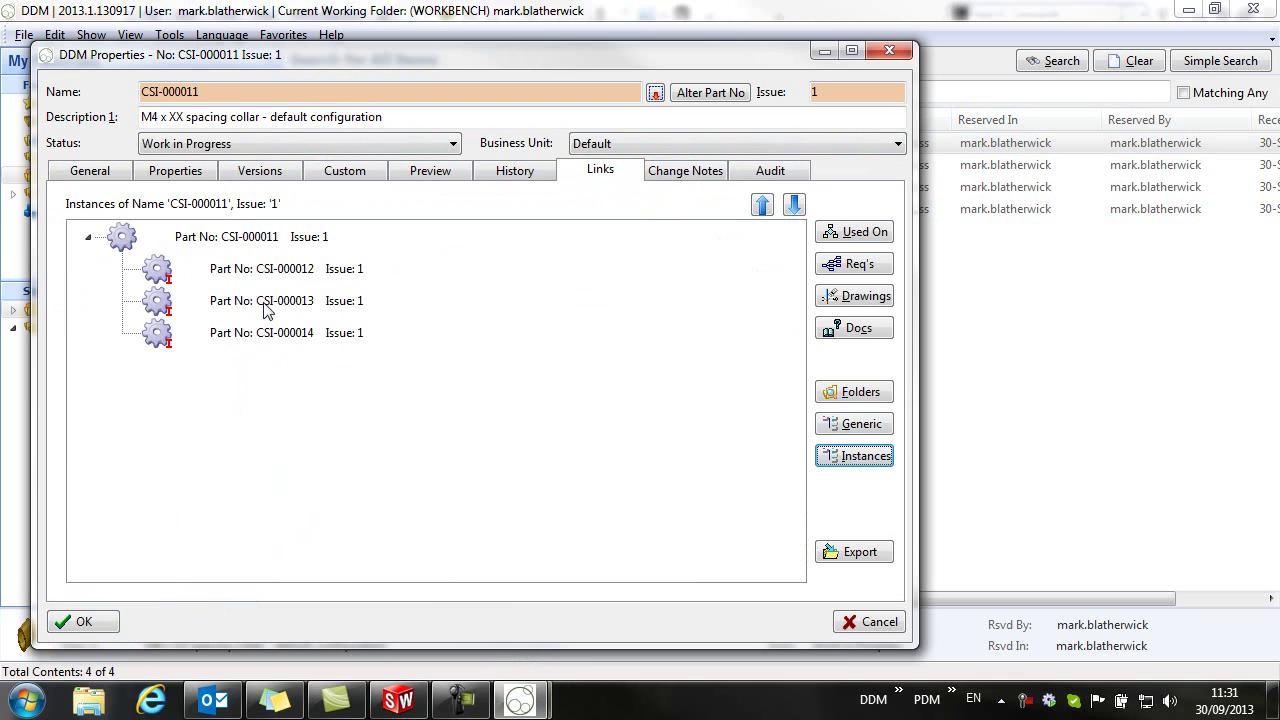